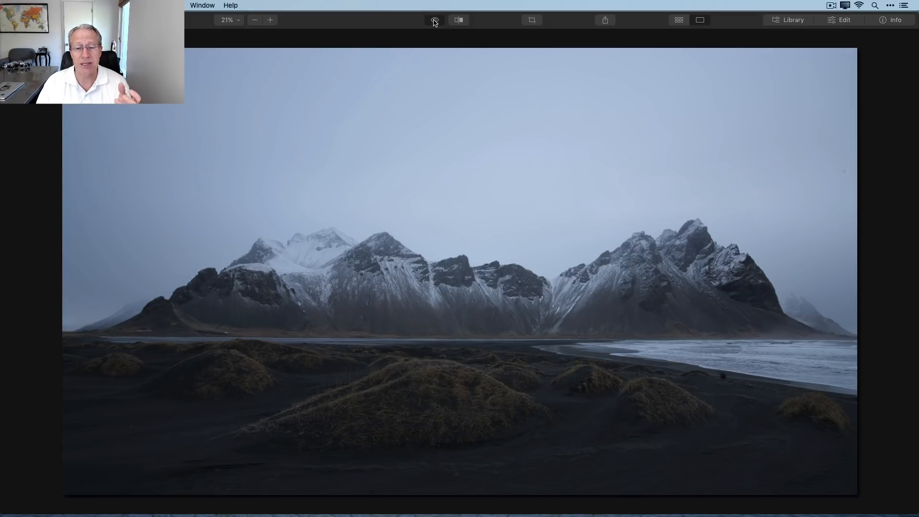
Compare the photo's unedited and edited versions and review its 16:9 crop.
click(435, 20)
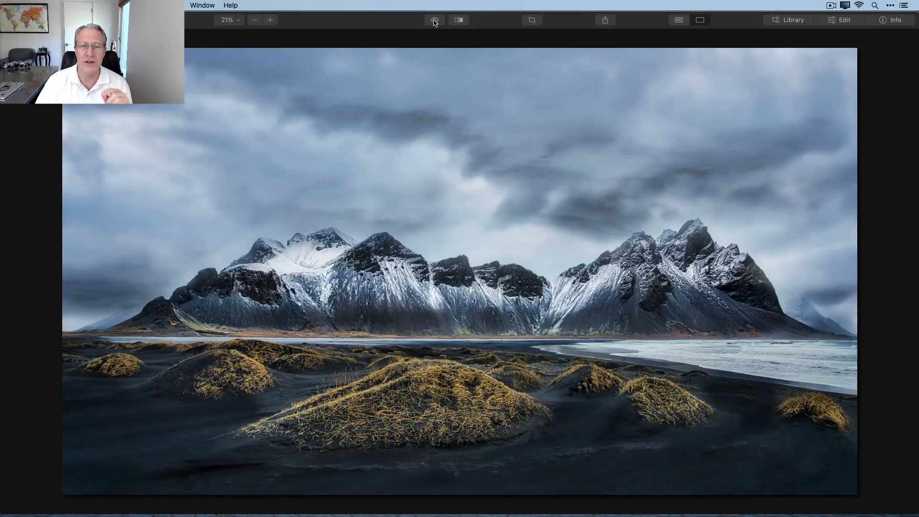
click(529, 20)
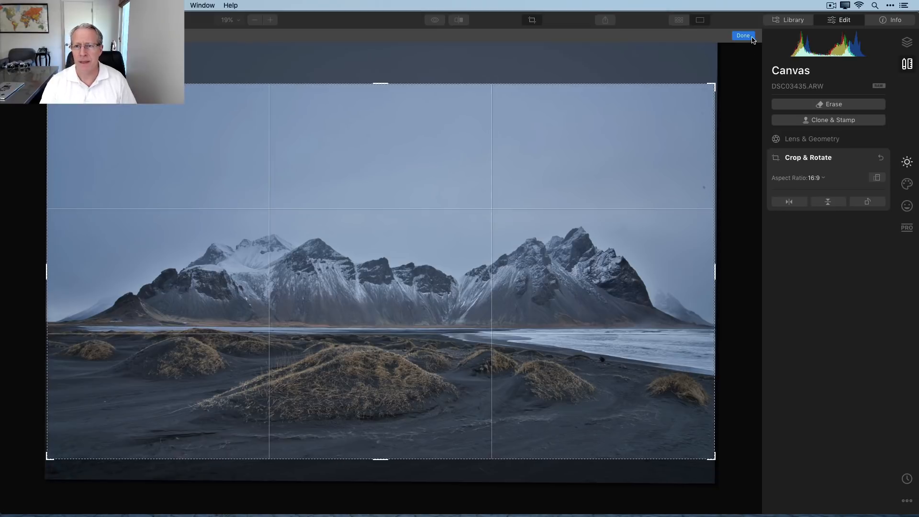
click(838, 157)
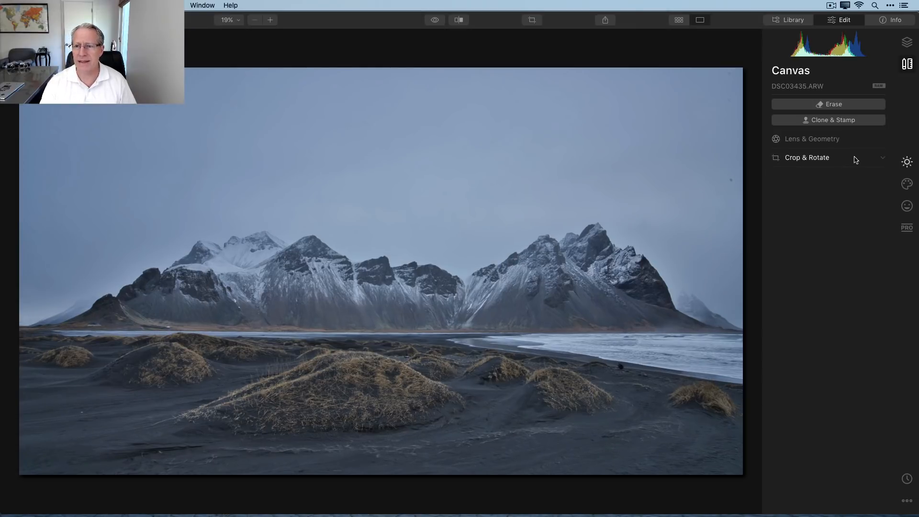
Review the base photo's Light adjustments in the Essentials tools, including the advanced settings.
click(907, 162)
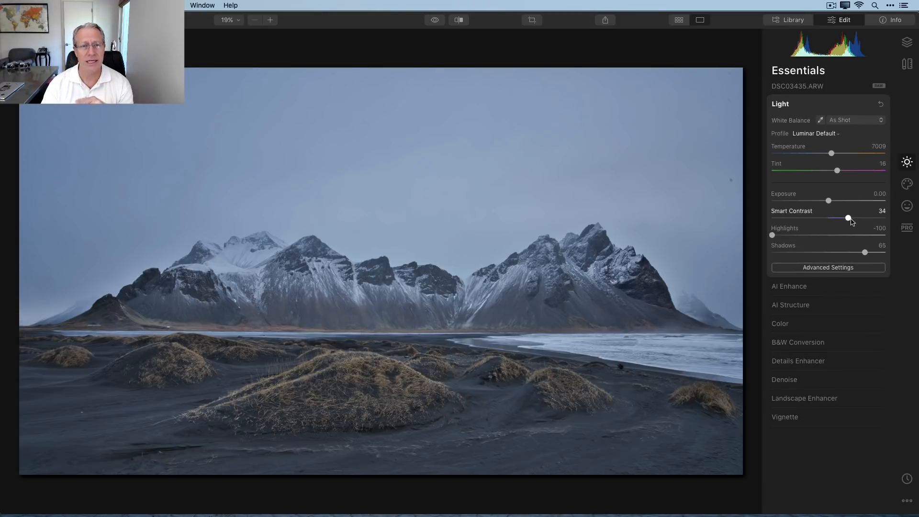
click(829, 268)
click(828, 268)
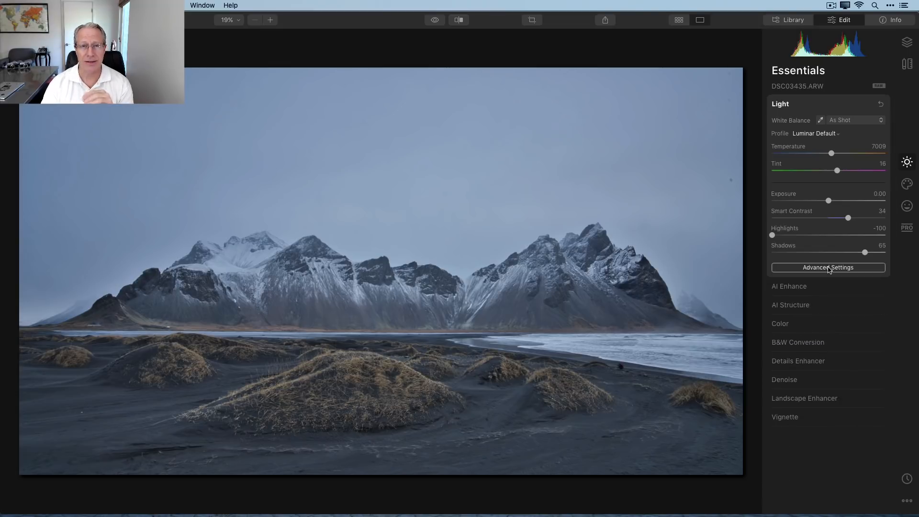
Enable the existing AI Enhance and Landscape Enhancer adjustments on the base photo, comparing the image with and without Landscape Enhancer.
click(808, 287)
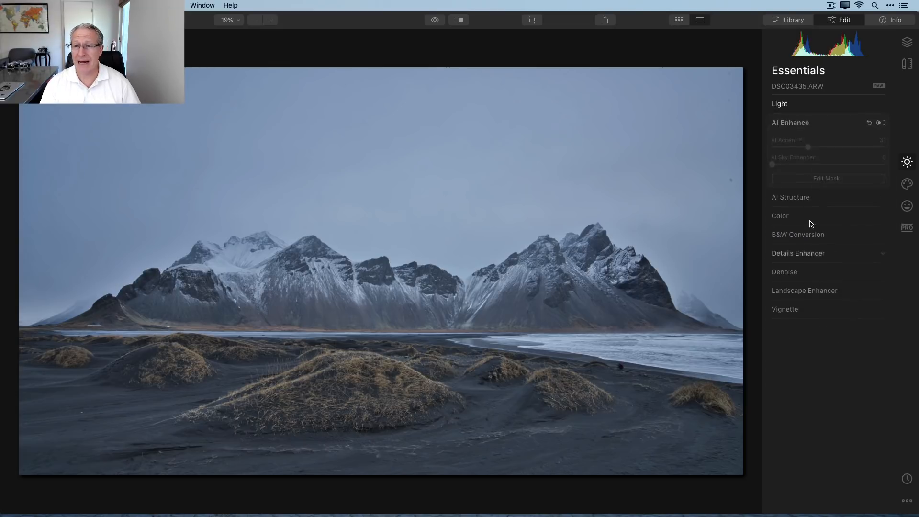
click(884, 124)
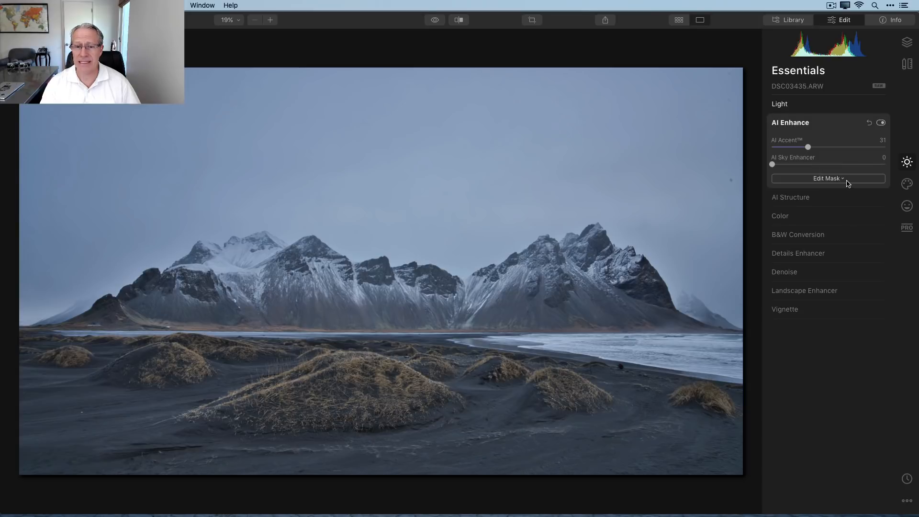
click(810, 291)
click(881, 235)
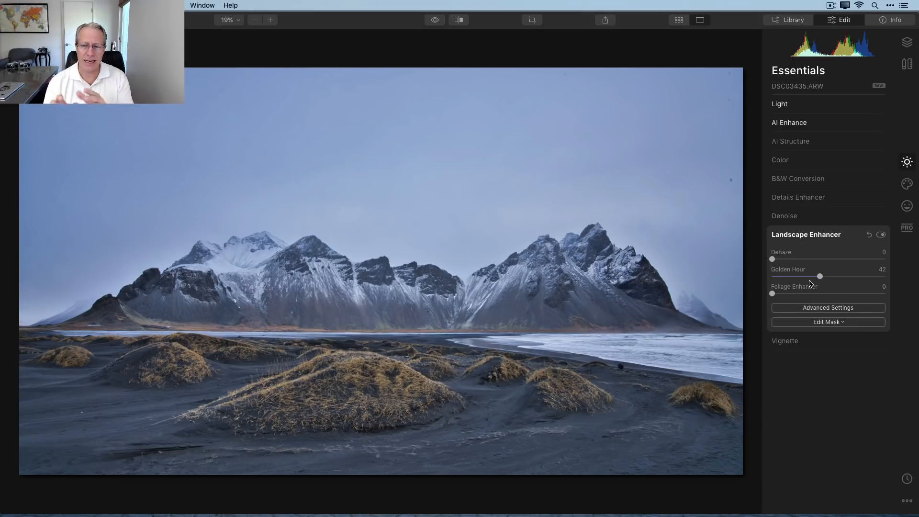
click(881, 235)
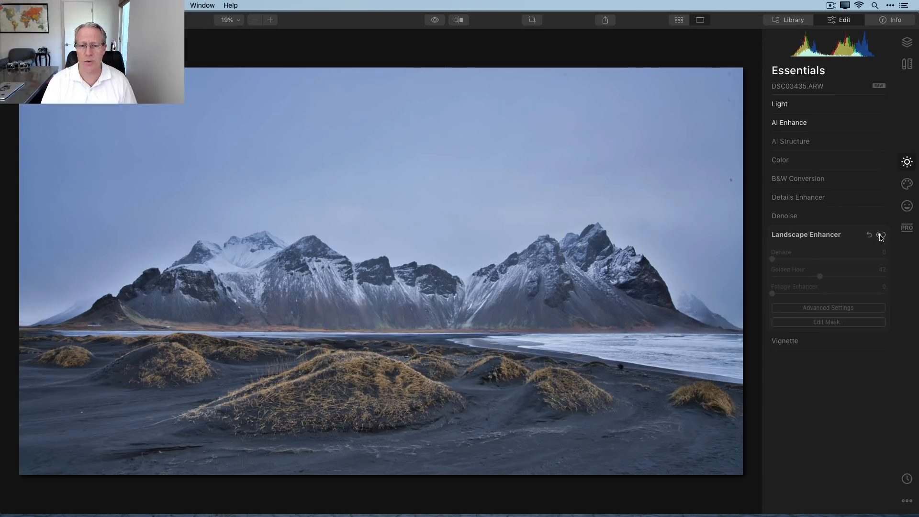
click(881, 236)
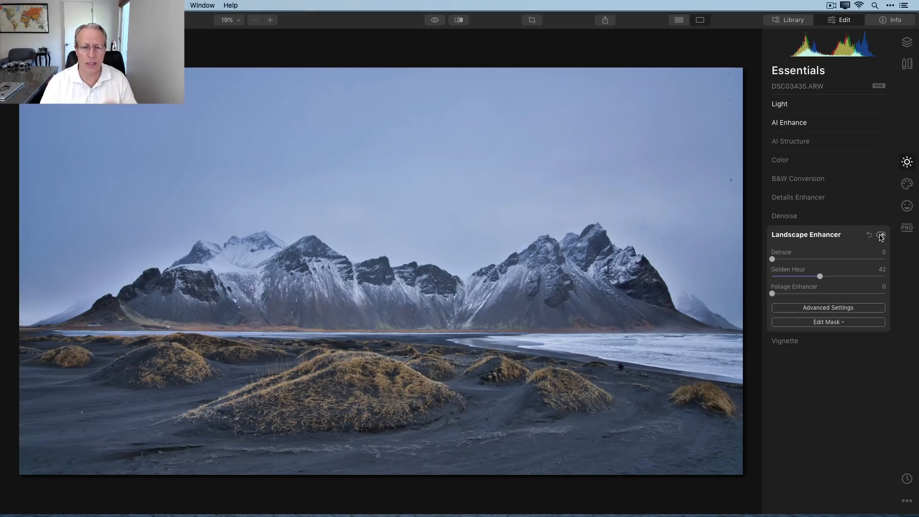
Select the Foreground adjustment layer and make it visible.
click(908, 42)
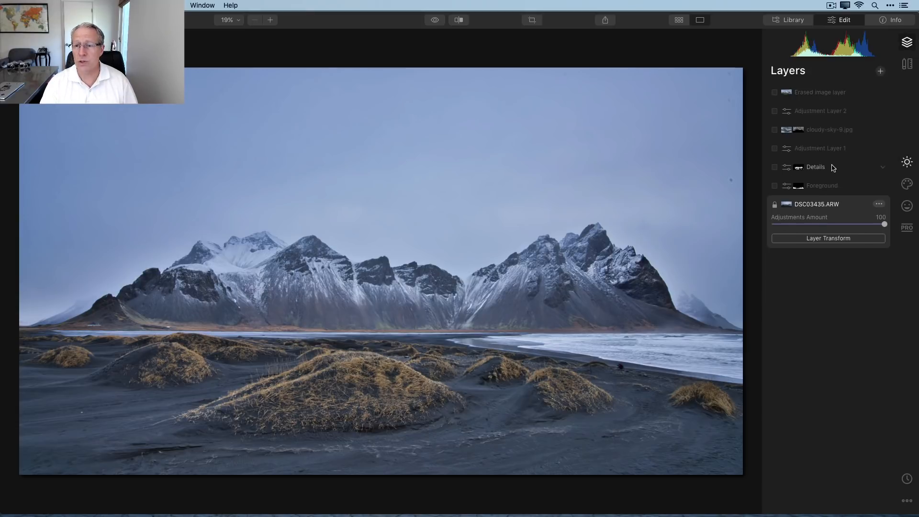
click(776, 189)
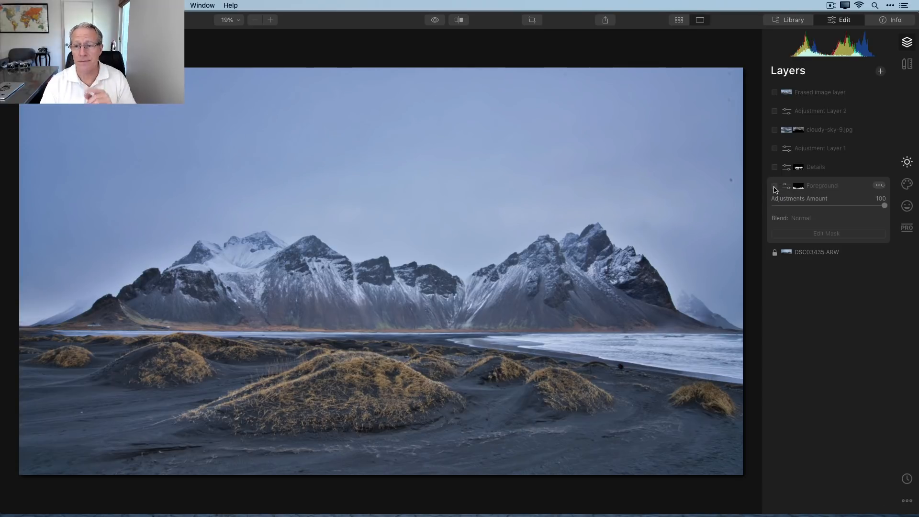
click(775, 186)
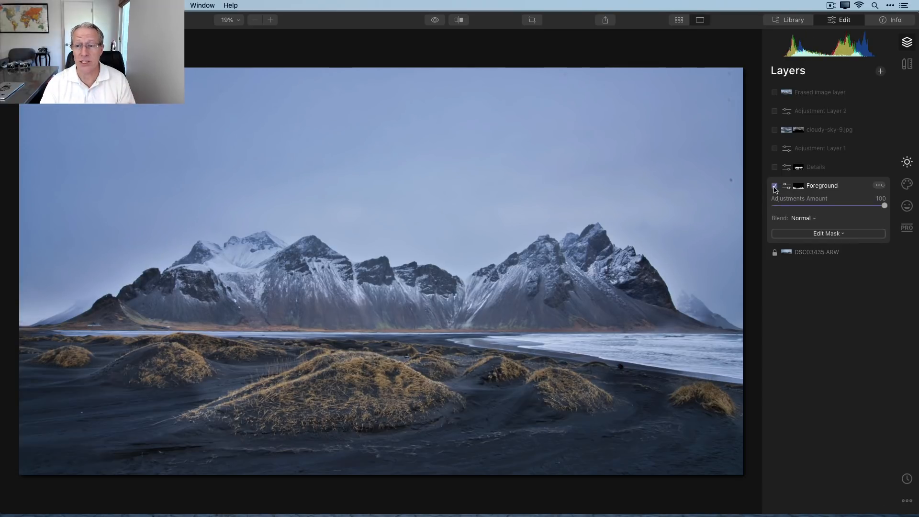
Review the Exposure and Smart Contrast settings in the Foreground layer's Light adjustments.
click(907, 162)
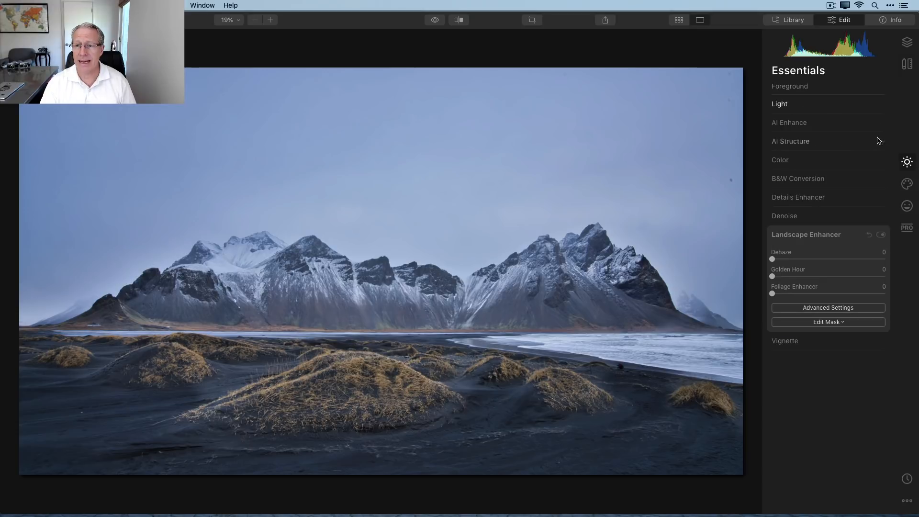
click(836, 106)
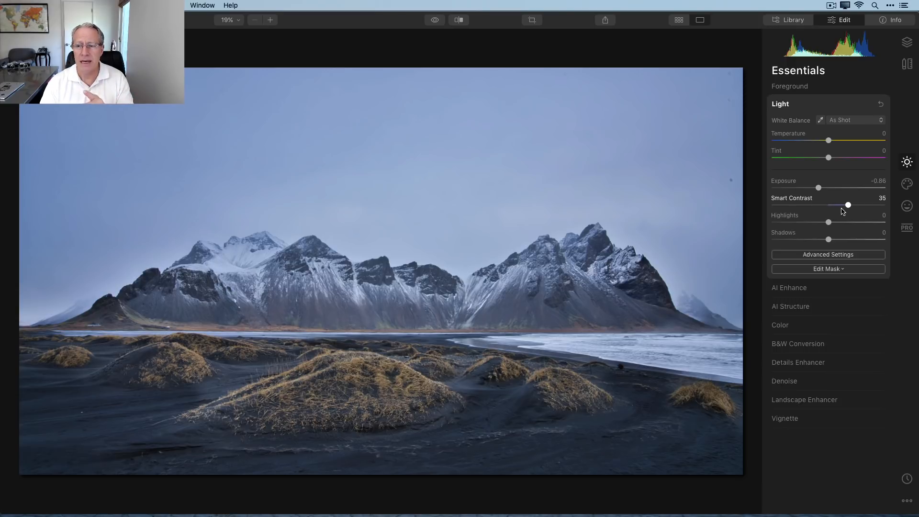
click(842, 103)
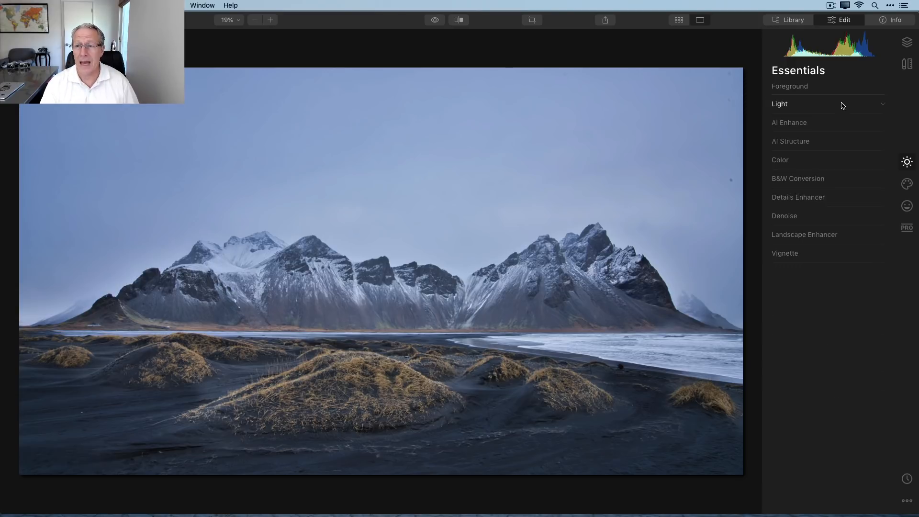
Display the Foreground layer's brush mask overlay to inspect the painted area, and close mask editing.
click(907, 42)
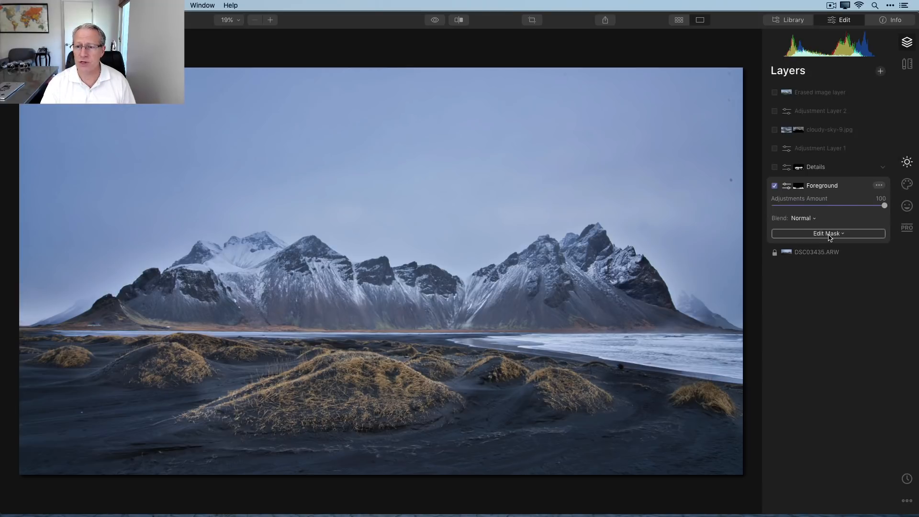
click(814, 234)
click(808, 246)
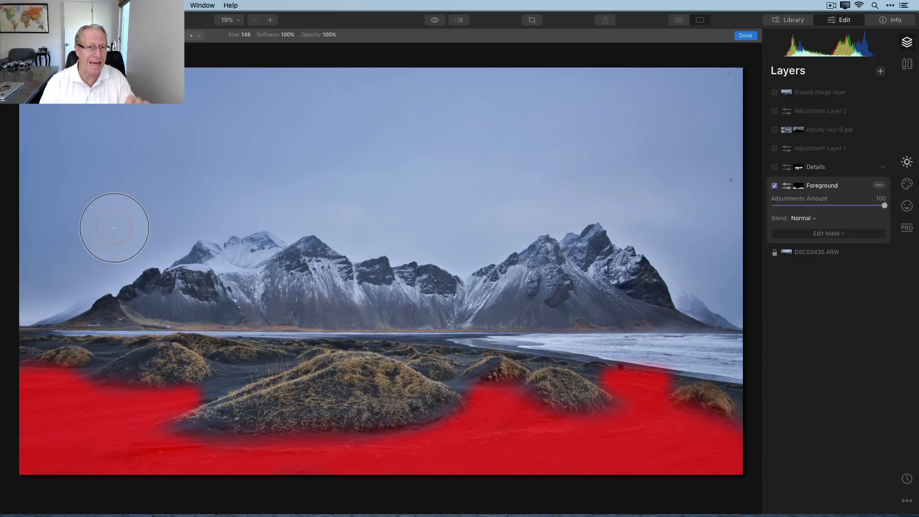
click(115, 36)
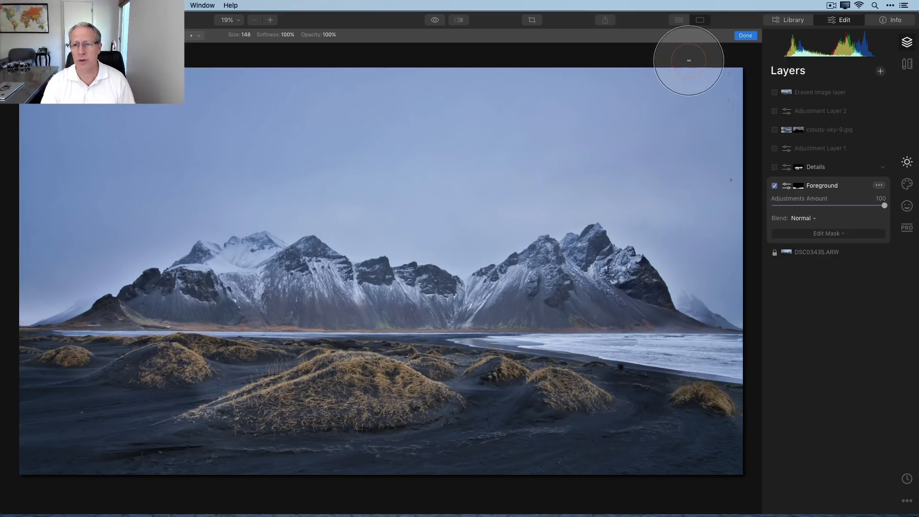
click(745, 35)
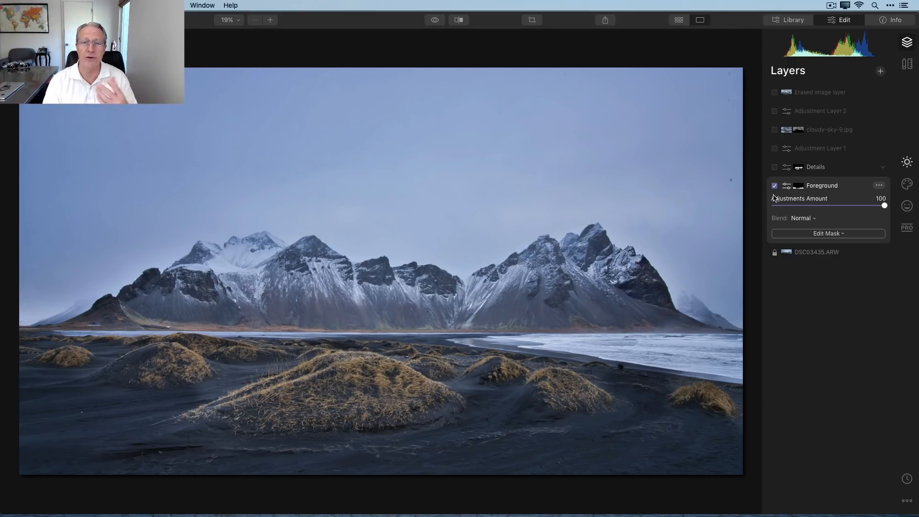
Enable the existing AI Structure and Details Enhancer adjustments on the Foreground layer.
click(908, 164)
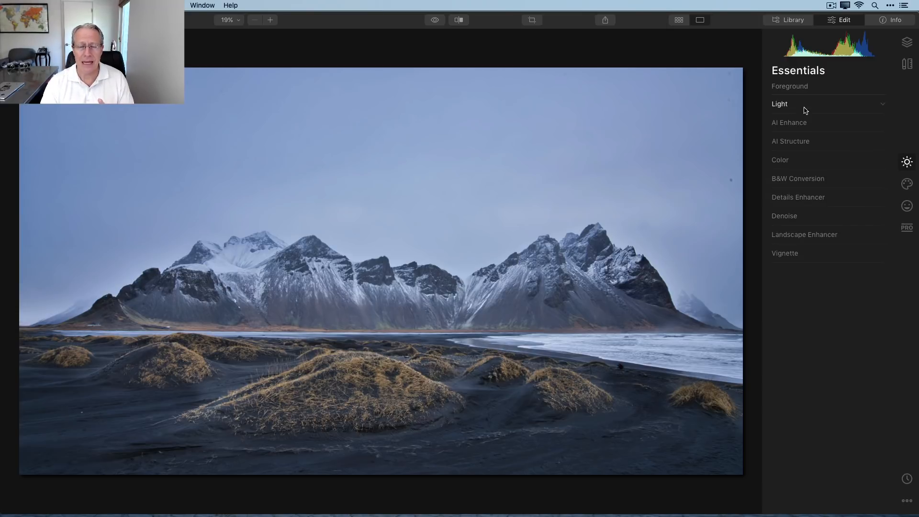
click(807, 141)
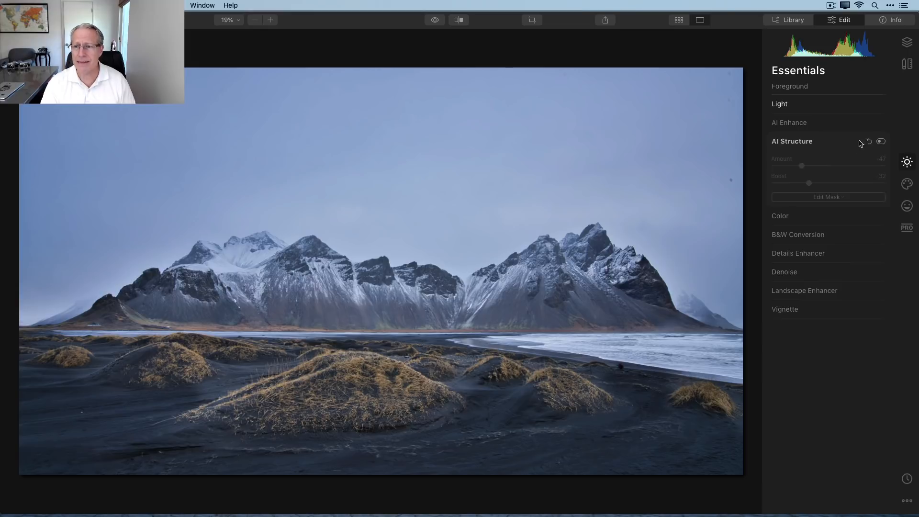
click(881, 142)
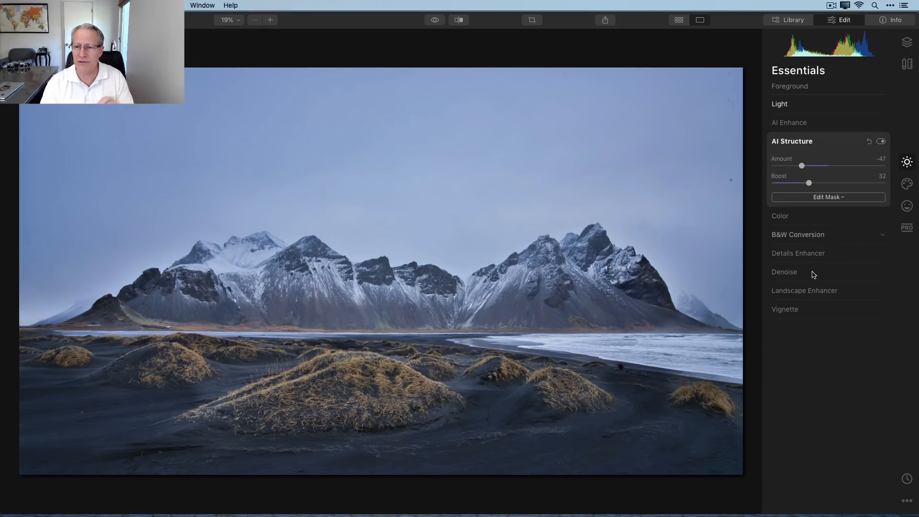
click(825, 254)
click(881, 197)
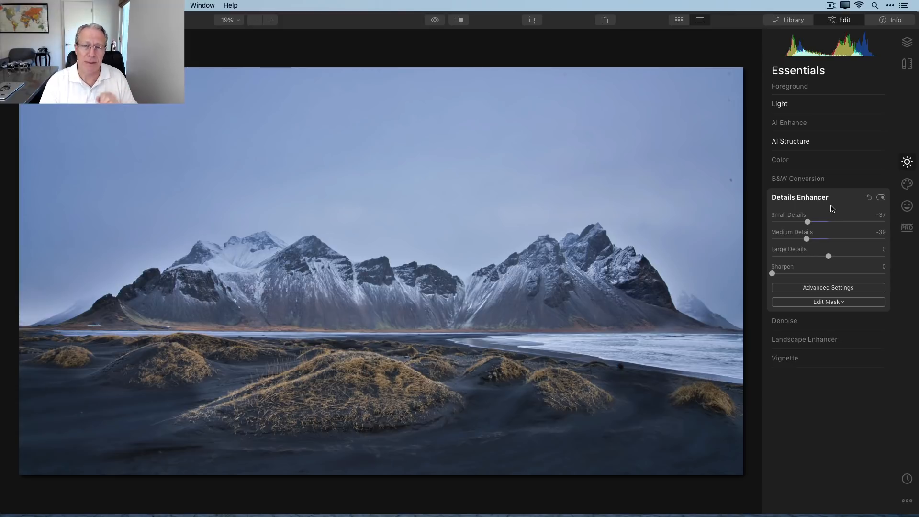
Select the Details adjustment layer and make it visible.
click(907, 43)
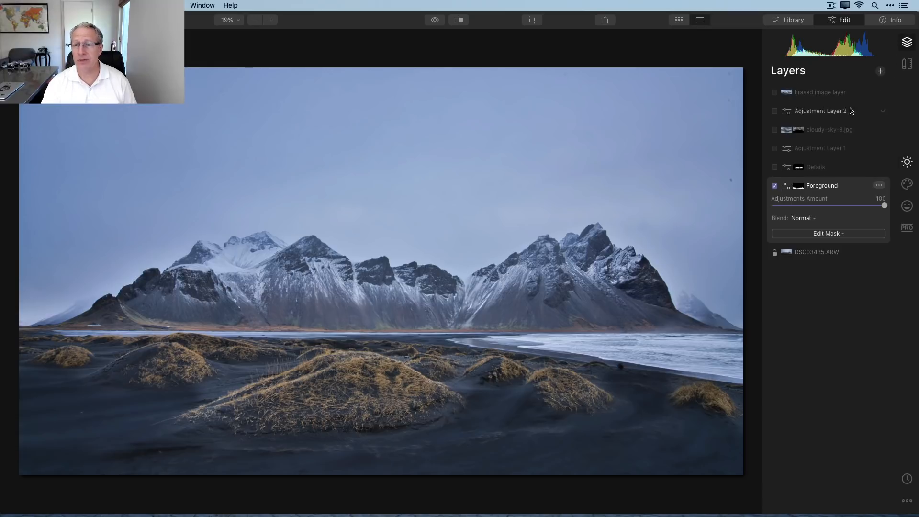
click(776, 170)
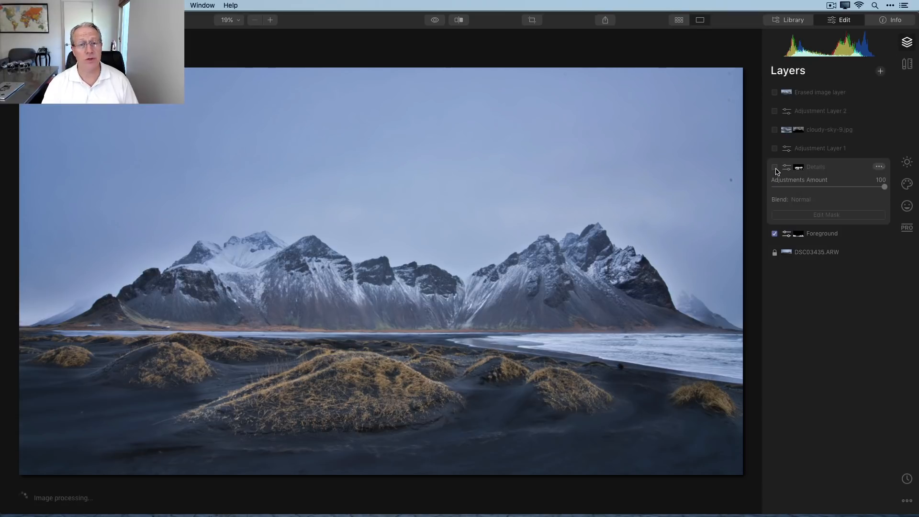
click(775, 167)
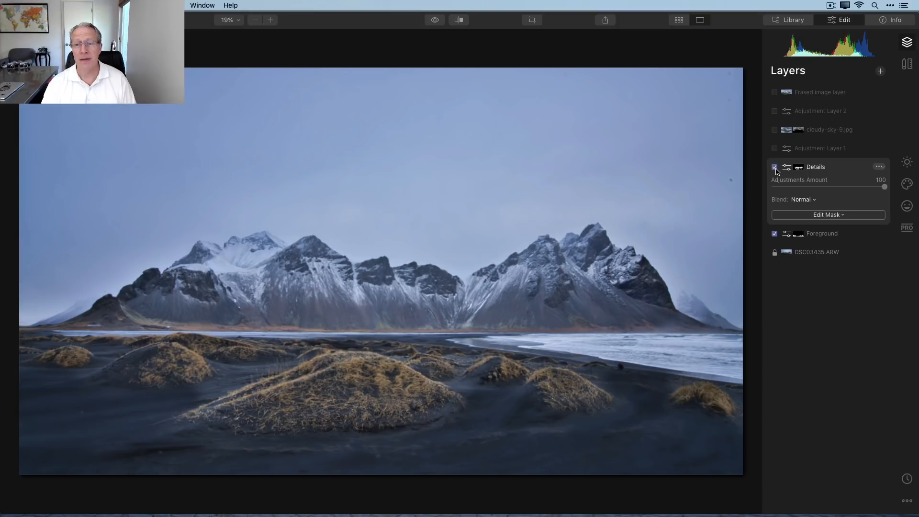
Display the Details layer's brush mask overlay to inspect the masked mountains and grass mounds, and close mask editing.
click(822, 215)
click(804, 228)
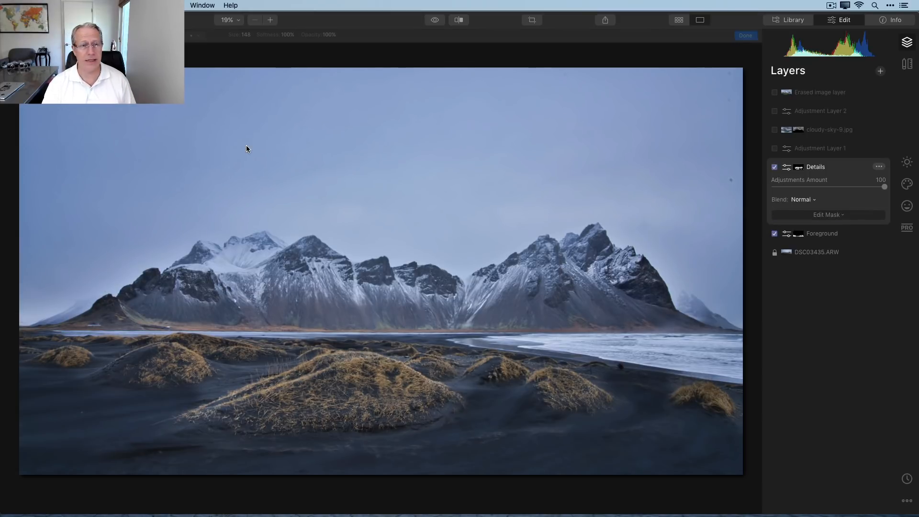
key(slash)
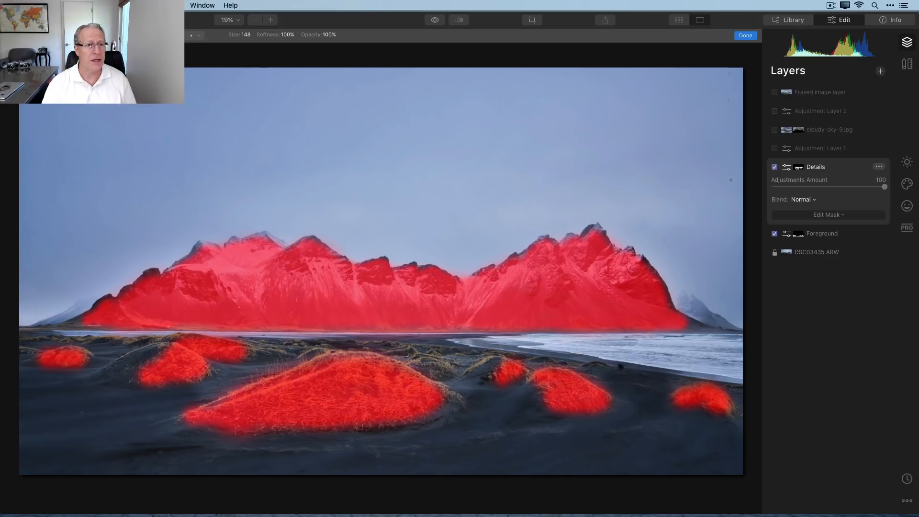
key(slash)
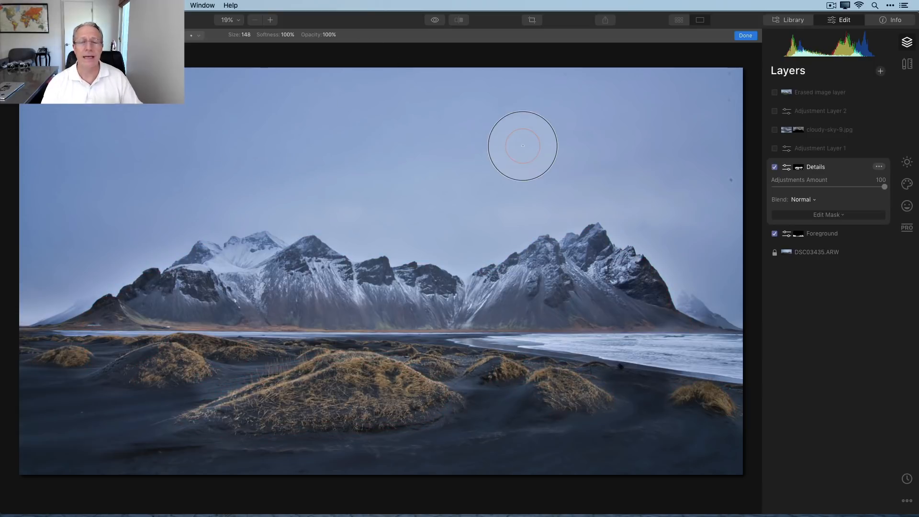
click(746, 35)
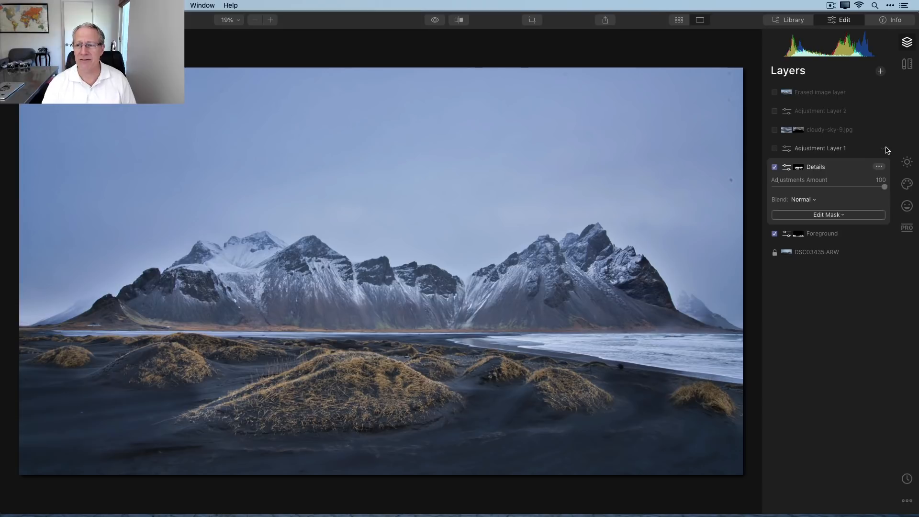
Enable the existing AI Structure and Details Enhancer adjustments on the Details layer.
click(905, 162)
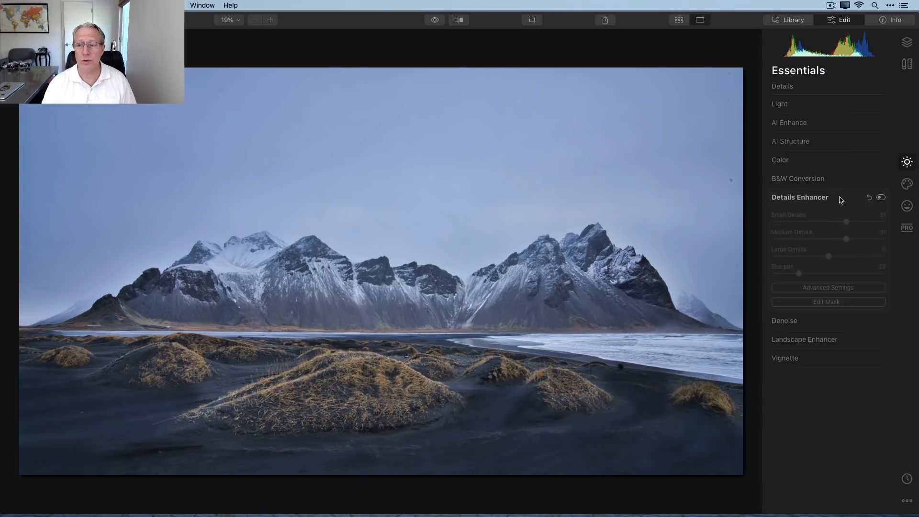
click(823, 146)
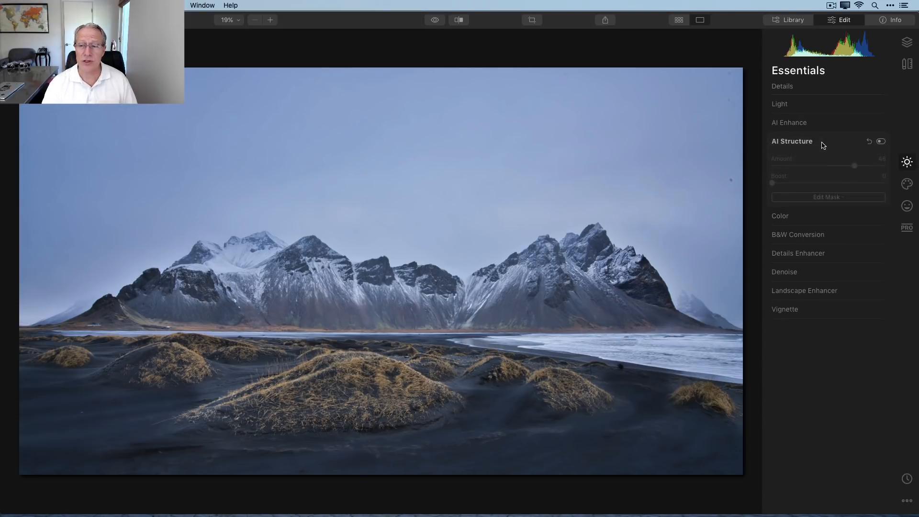
click(881, 141)
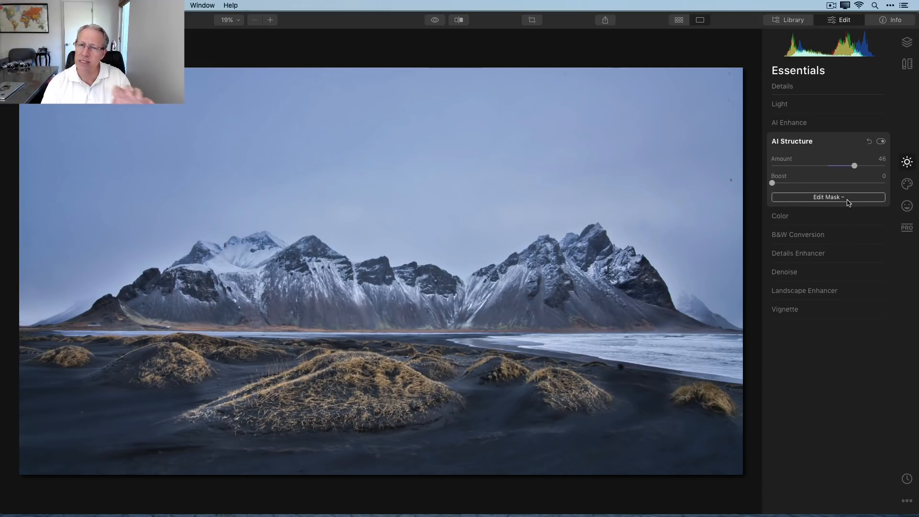
click(833, 254)
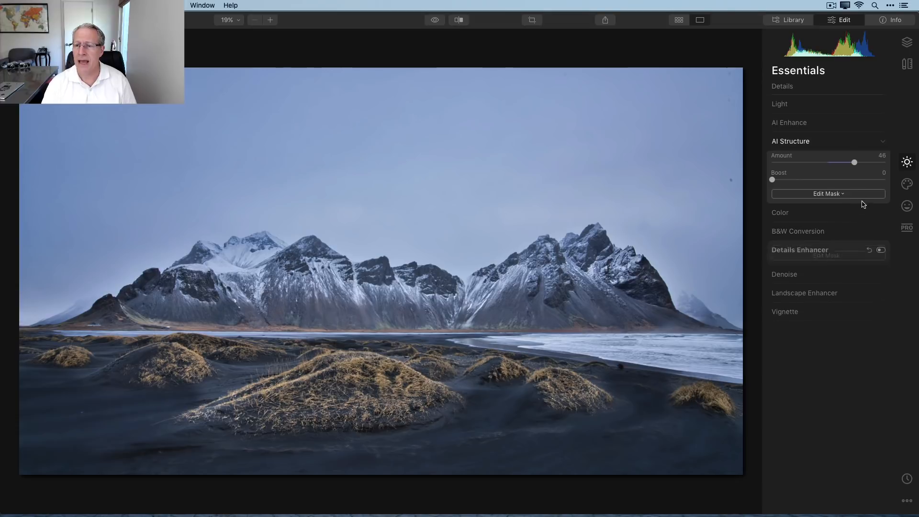
click(882, 197)
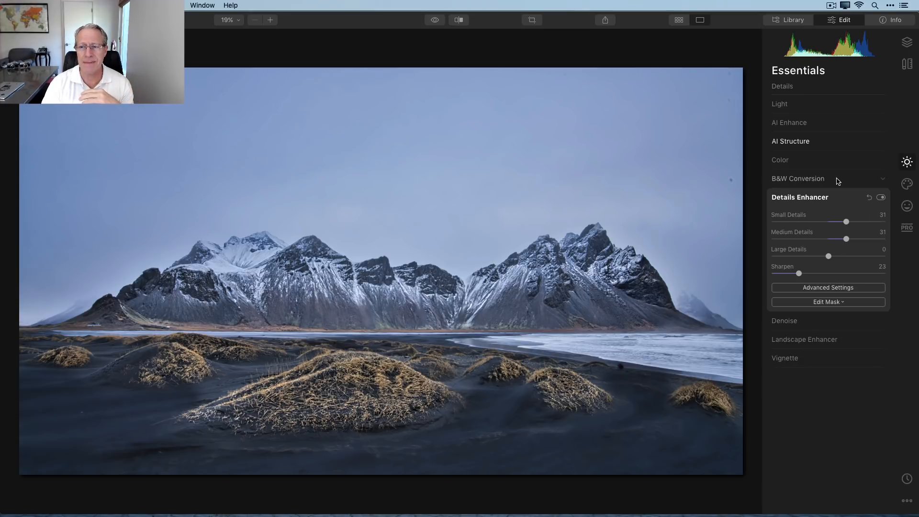
Select Adjustment Layer 1 in the layer stack and make it visible.
click(908, 42)
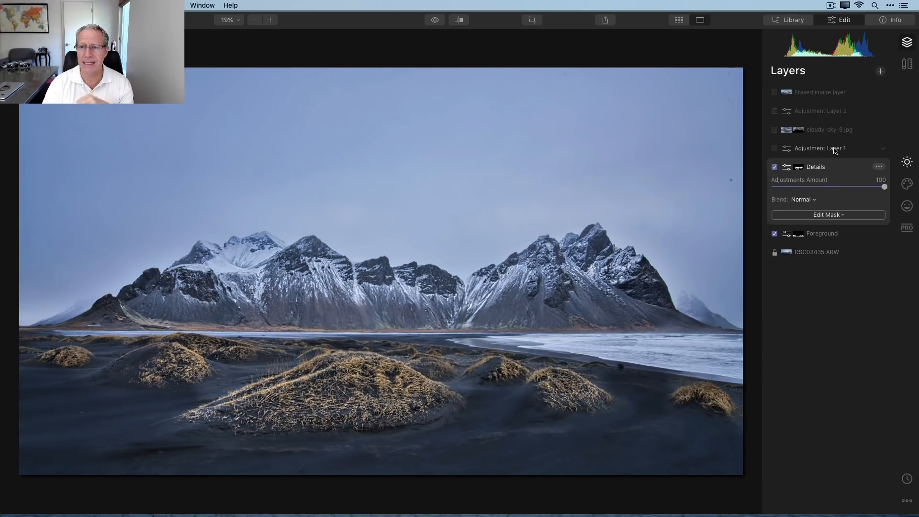
click(777, 152)
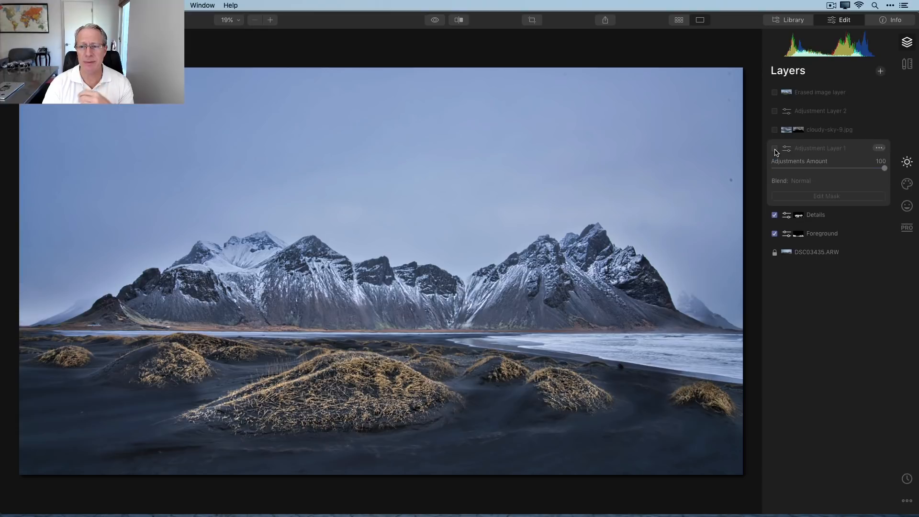
click(775, 149)
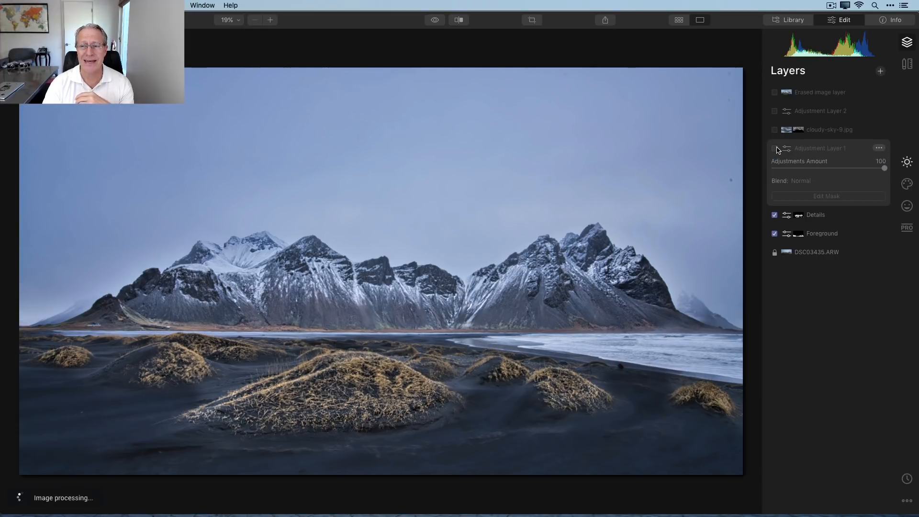
click(776, 149)
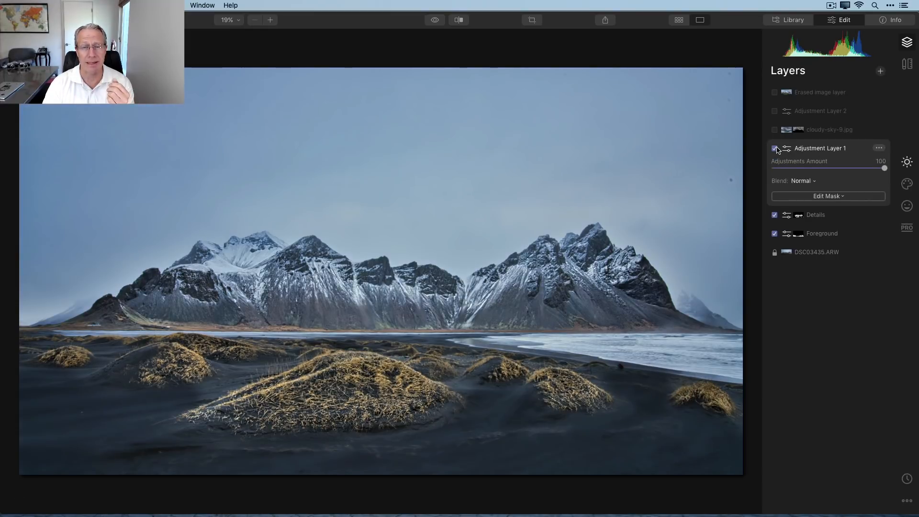
Review the Light adjustment on Adjustment Layer 1, including its advanced whites, blacks and curve settings.
click(908, 162)
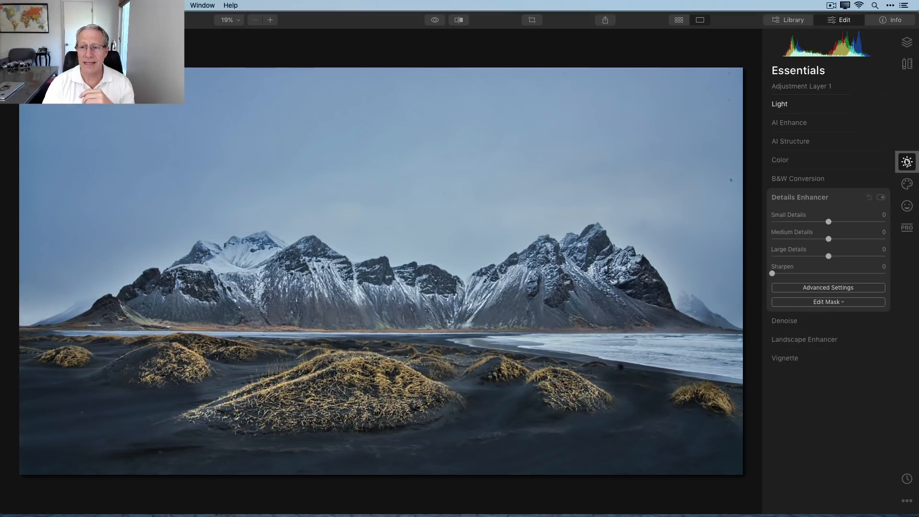
click(827, 104)
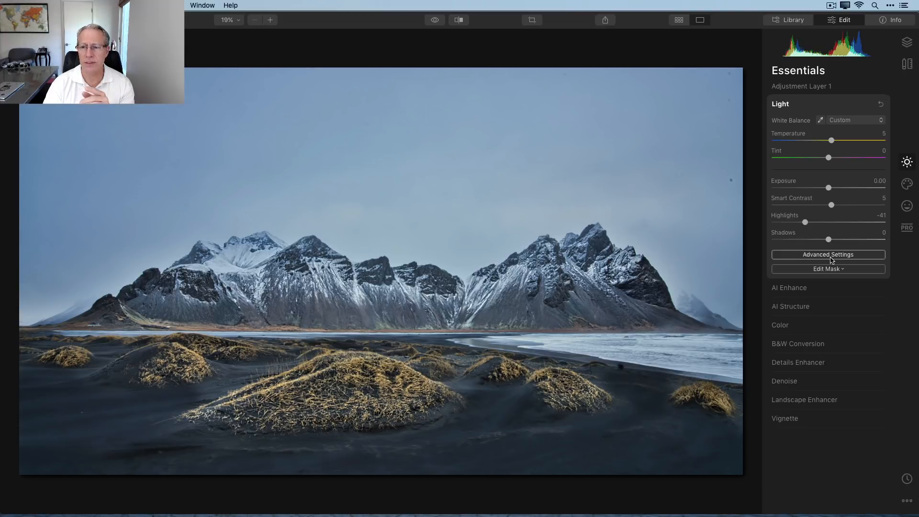
click(831, 259)
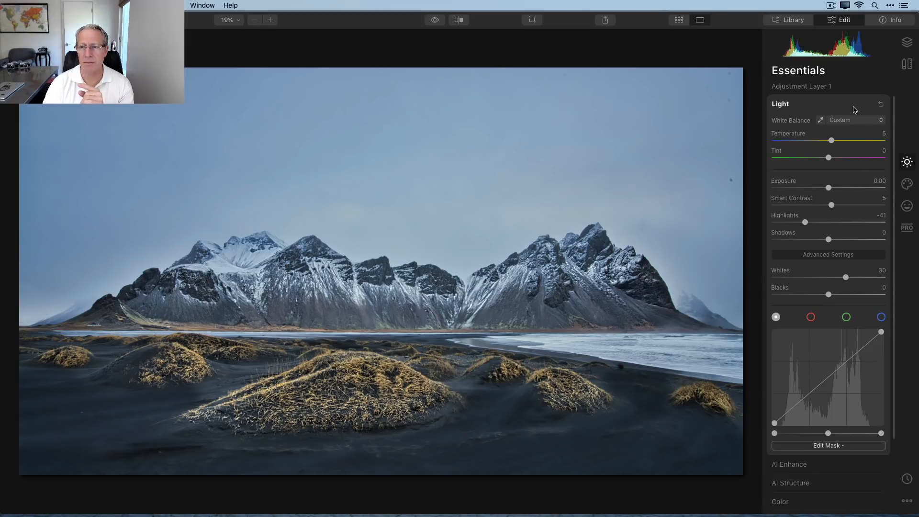
click(907, 43)
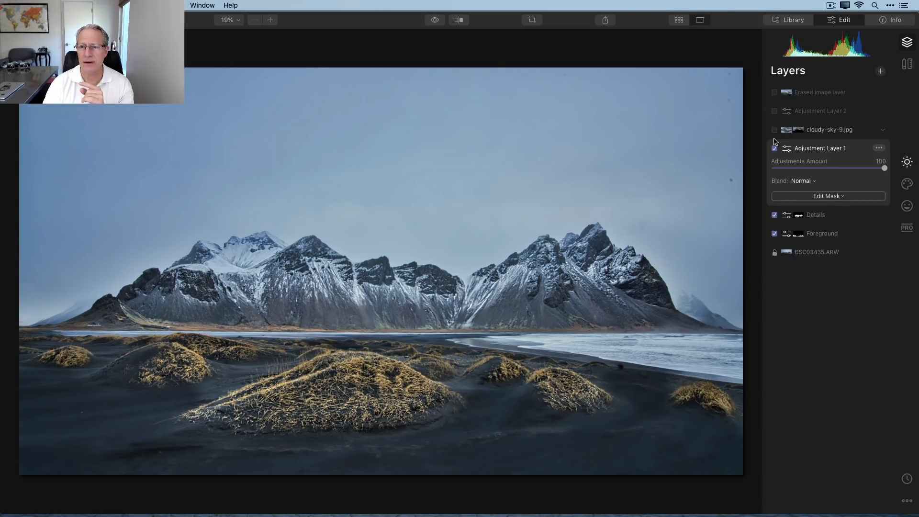
Compare the photo with Adjustment Layer 1 hidden and shown, and recheck the layer's Light settings.
click(775, 148)
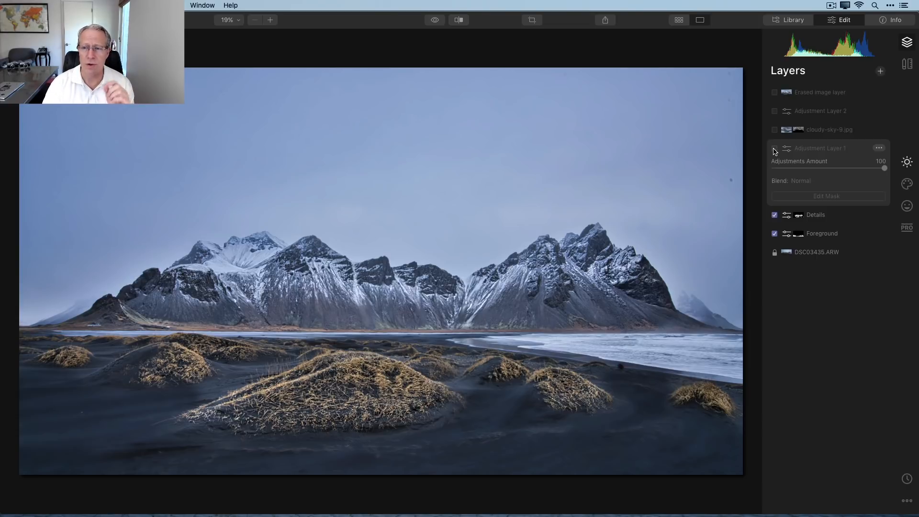
click(775, 150)
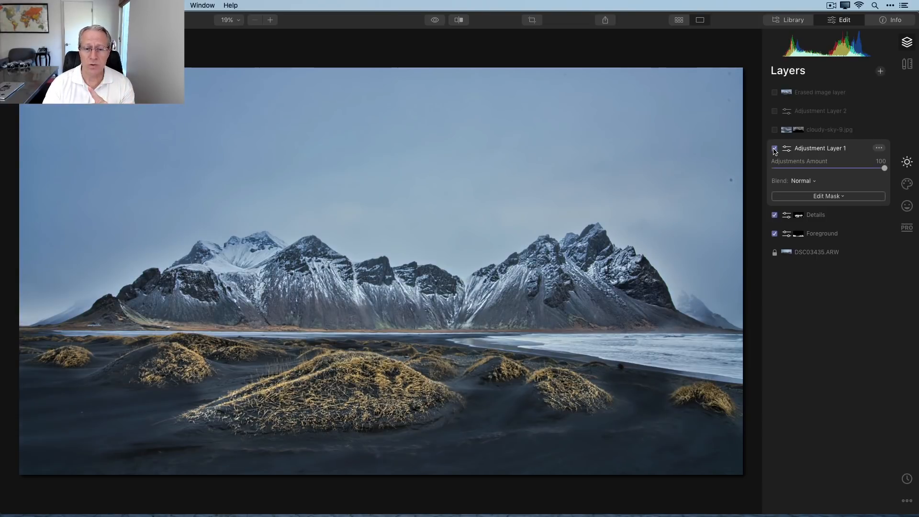
click(906, 162)
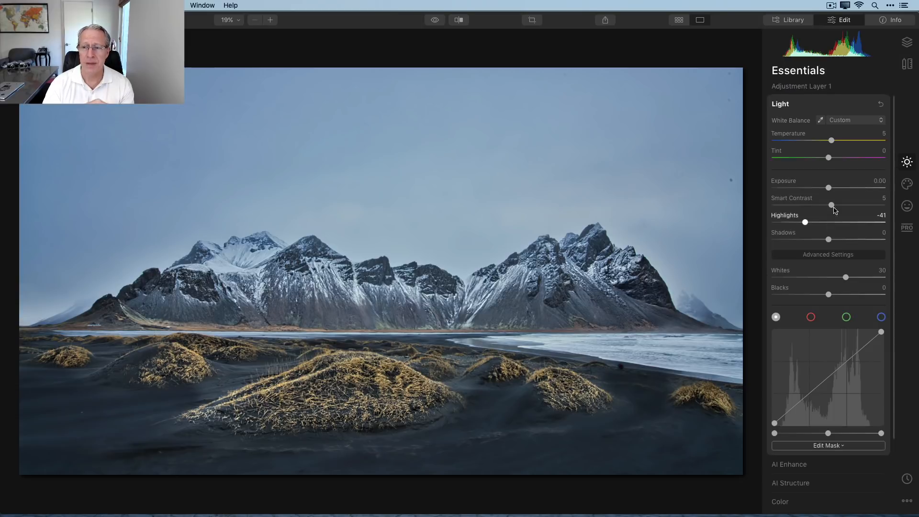
click(840, 103)
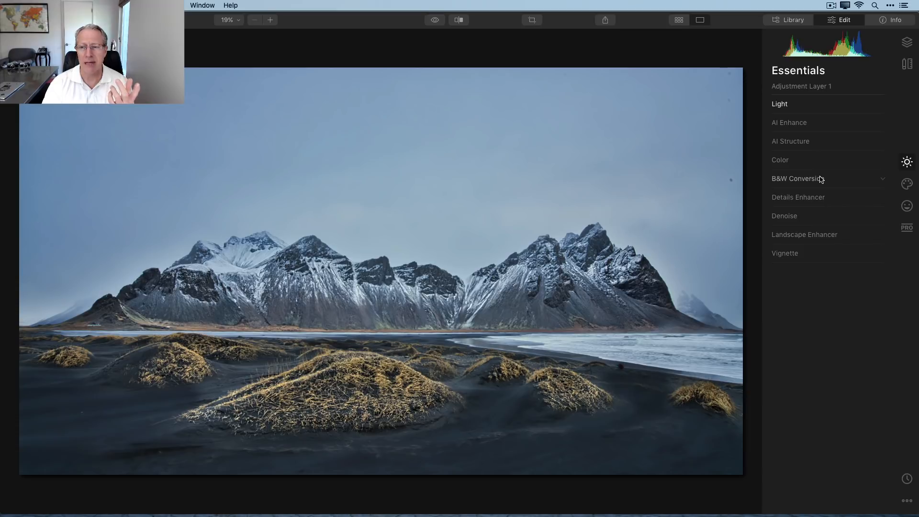
Try a black-and-white conversion on Adjustment Layer 1 and revert it to color.
click(821, 179)
click(828, 197)
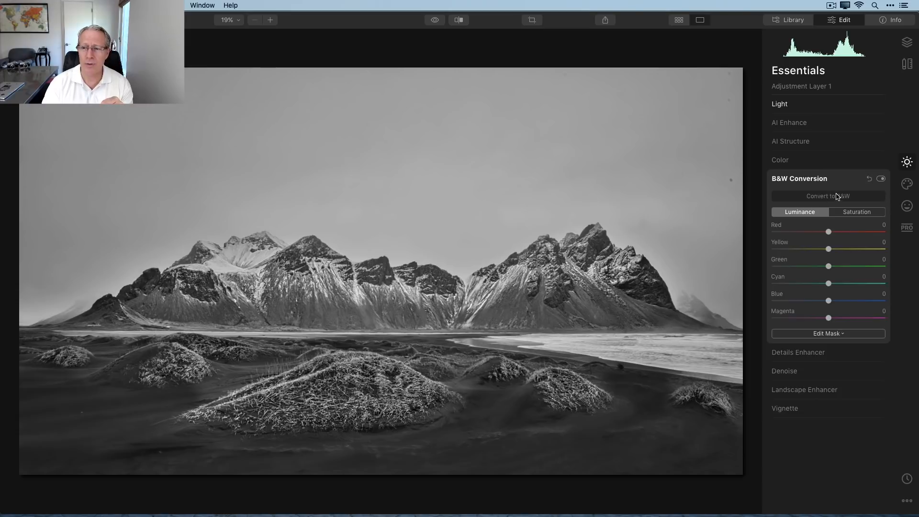
click(838, 197)
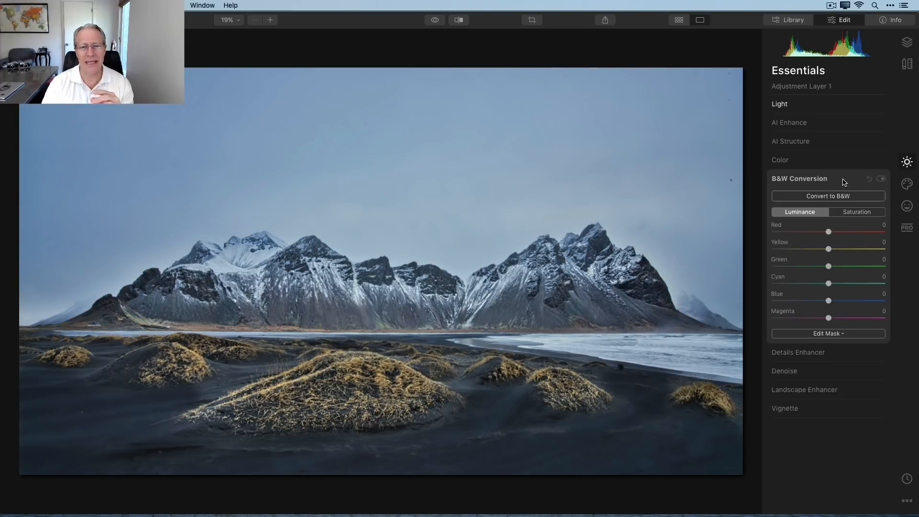
click(844, 181)
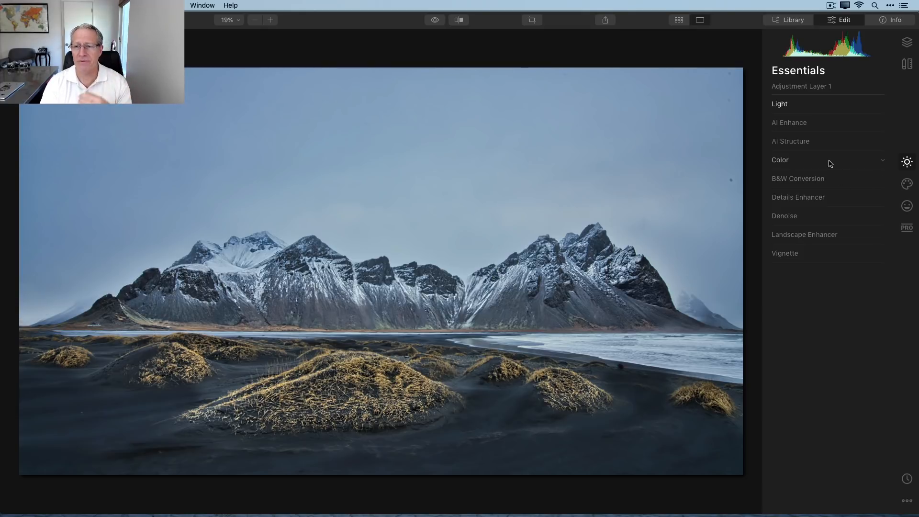
Enable the existing Color adjustment on Adjustment Layer 1 and display its advanced settings for the blue channel.
click(830, 164)
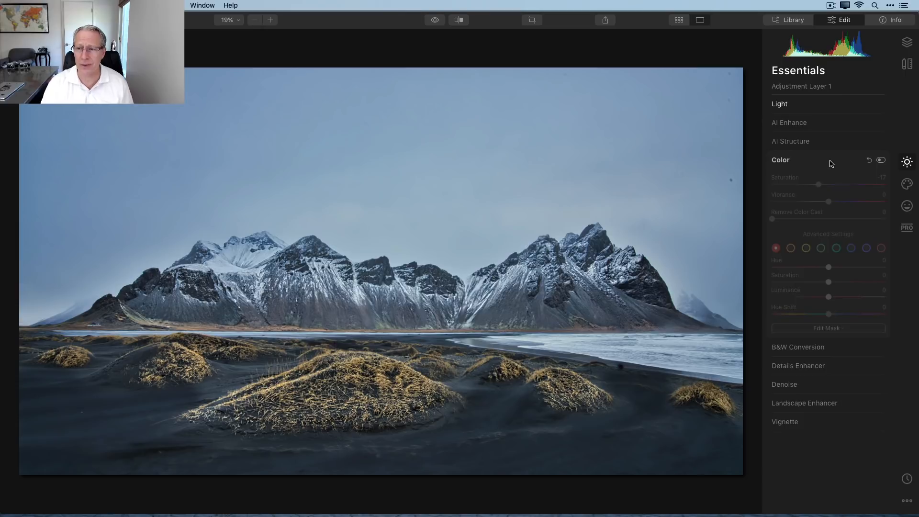
click(882, 161)
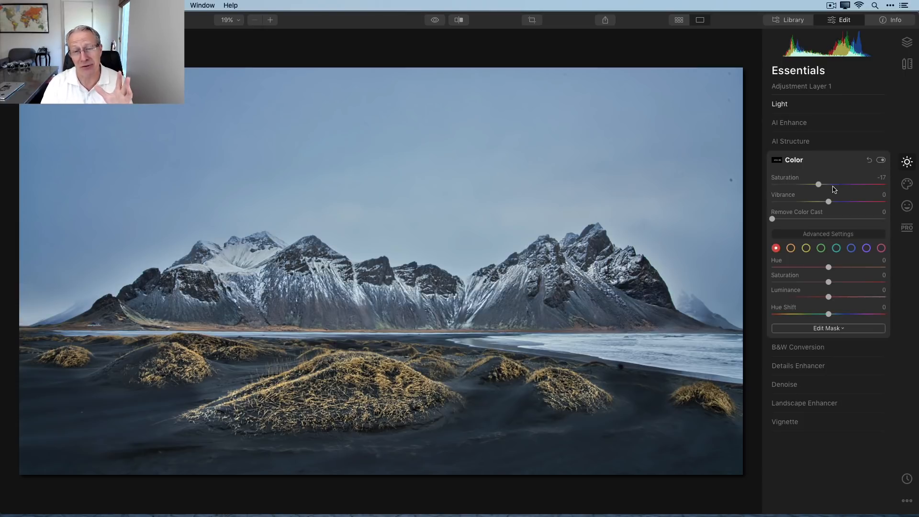
click(851, 248)
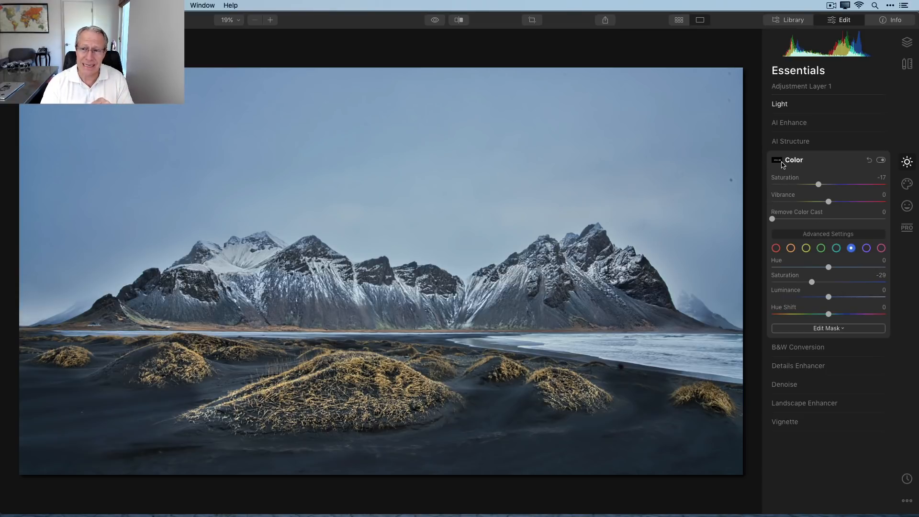
Inspect the Color adjustment's brush mask, close mask editing, and compare the photo with Color off and on.
click(824, 329)
click(802, 341)
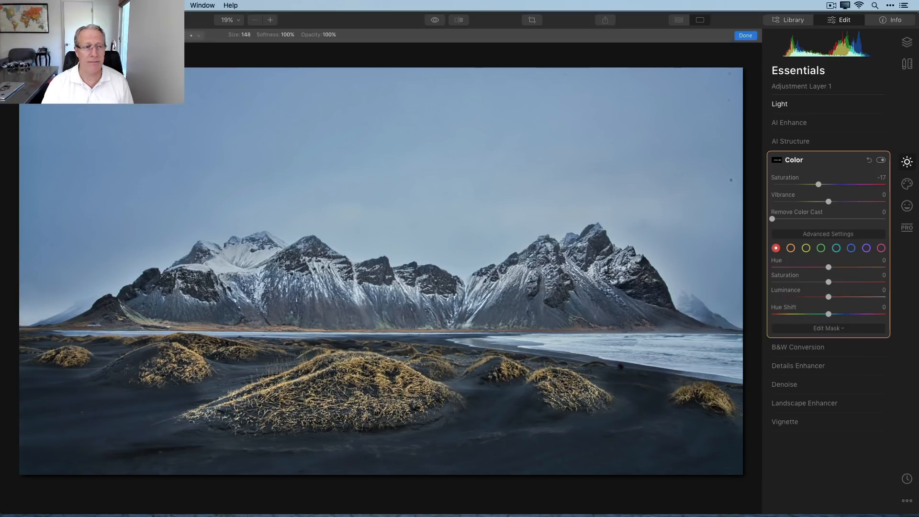
click(108, 35)
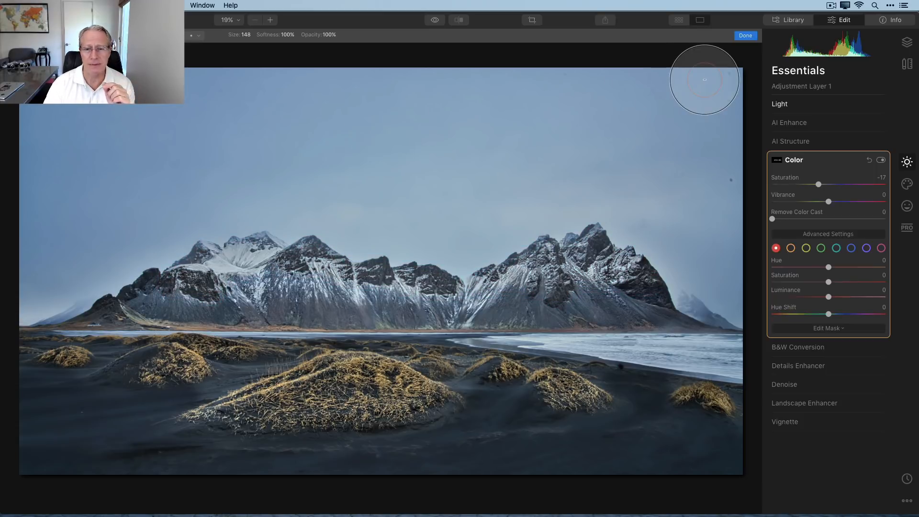
click(746, 36)
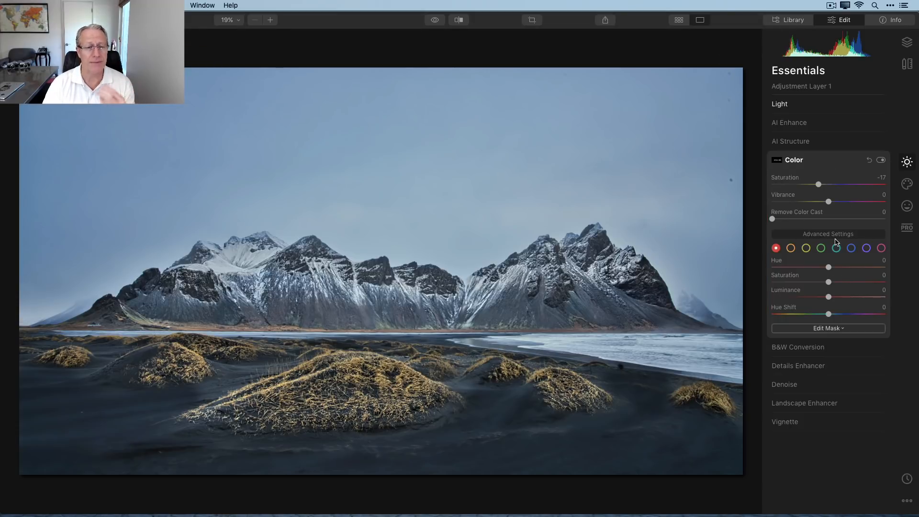
click(881, 161)
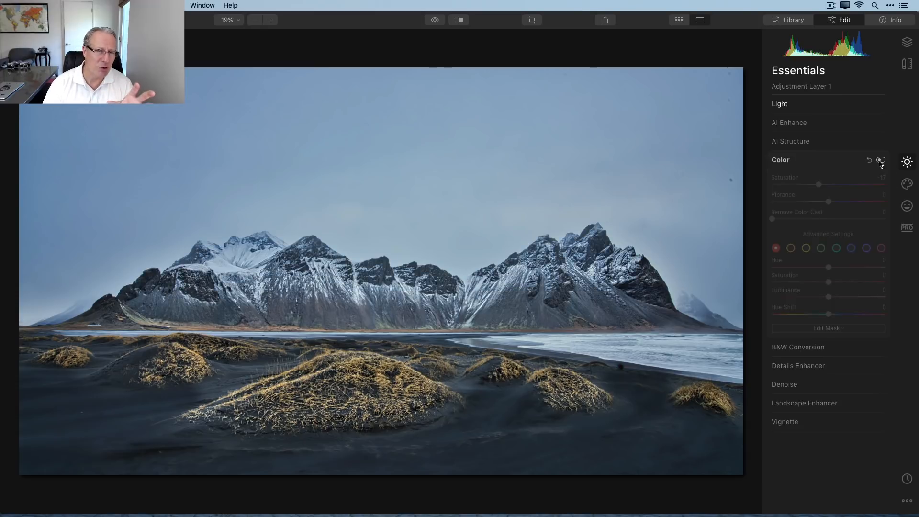
click(881, 161)
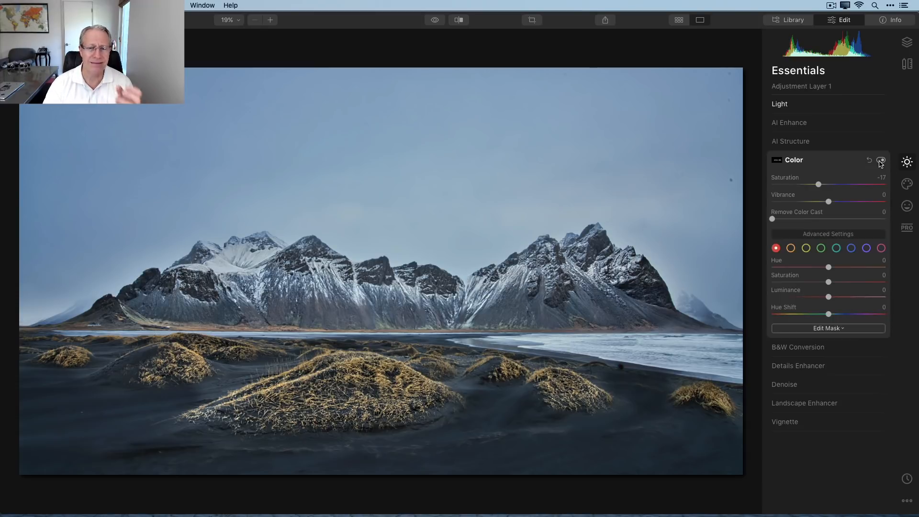
Enable the existing Mystical and Orton Effect adjustments on Adjustment Layer 1.
click(907, 185)
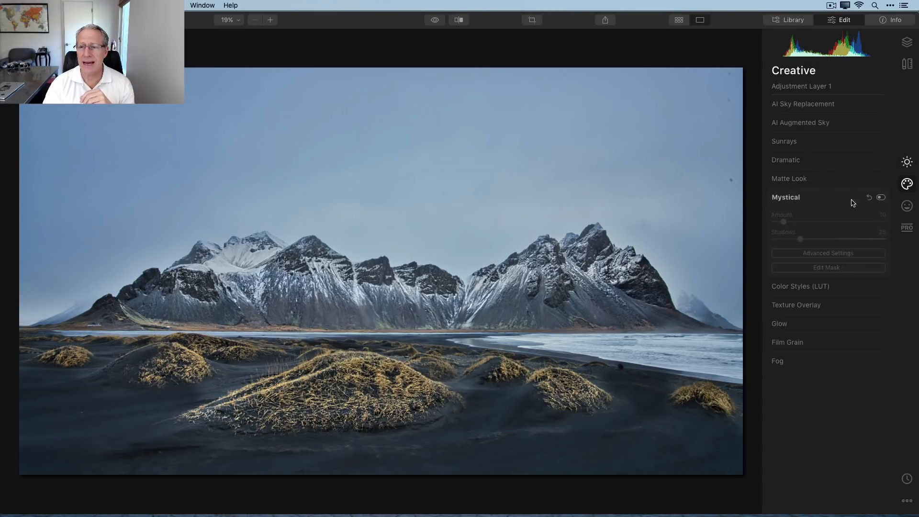
click(882, 198)
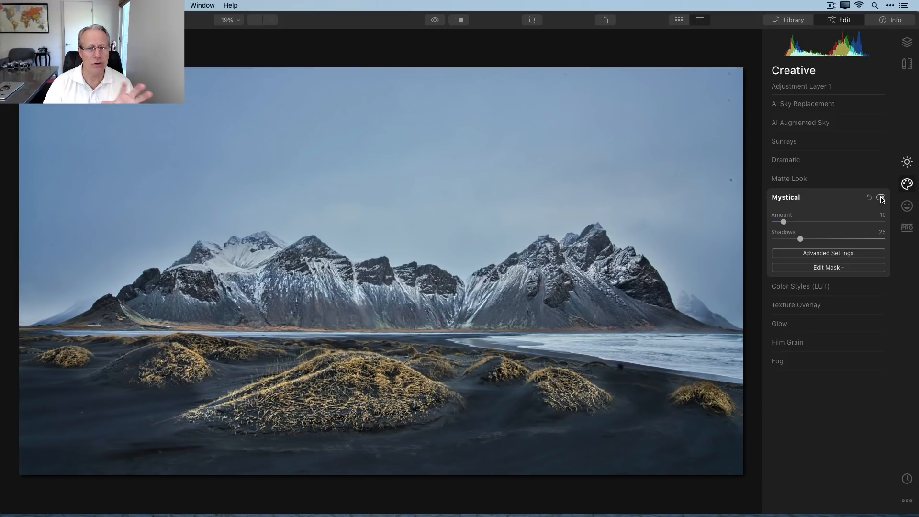
click(905, 211)
click(883, 160)
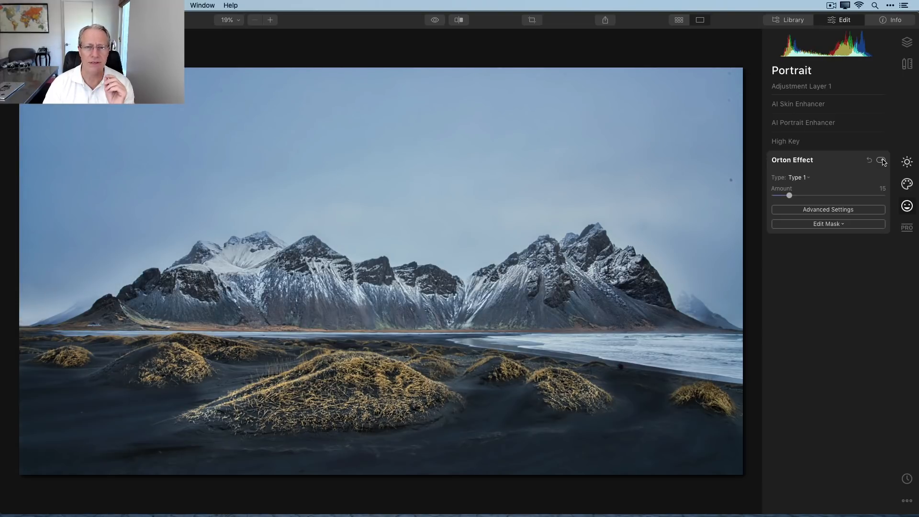
Enable the existing Adjustable Gradient on Adjustment Layer 1, and view its orientation guides before closing orientation editing.
click(906, 226)
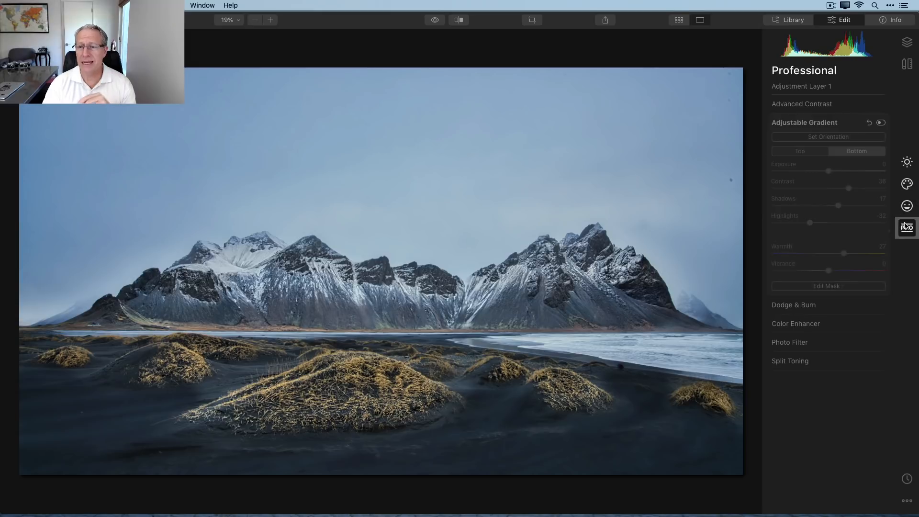
click(881, 123)
click(829, 137)
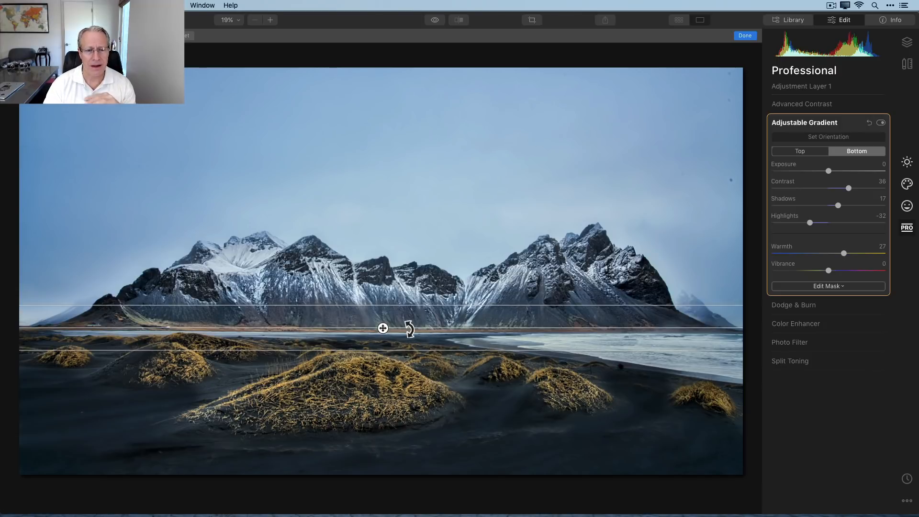
click(744, 35)
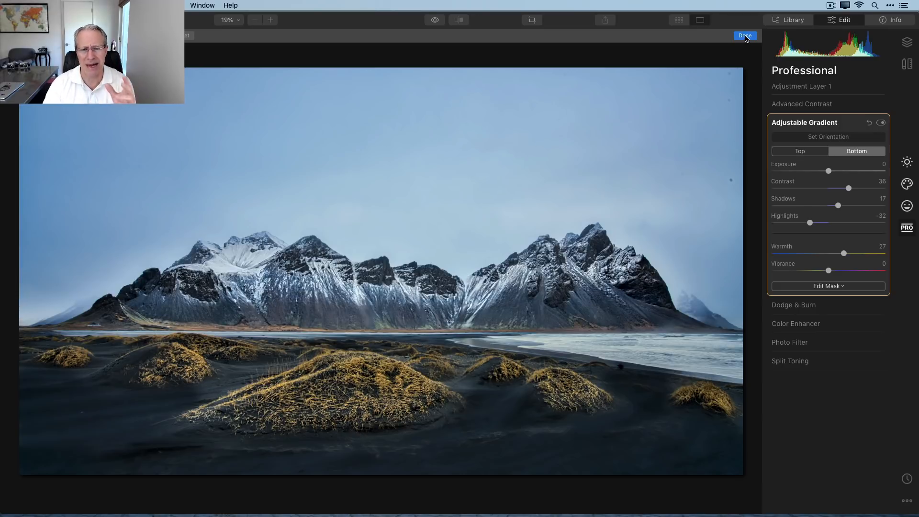
click(745, 36)
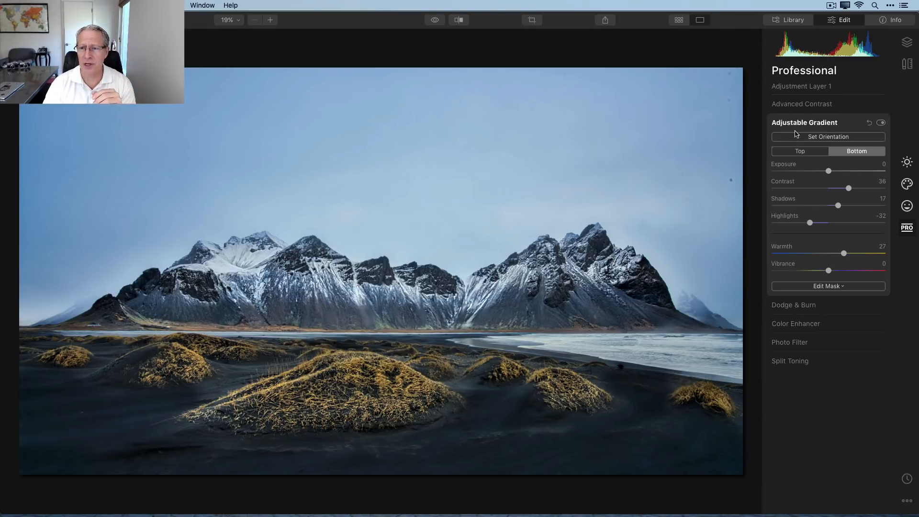
Review the Adjustable Gradient's top and bottom settings, and compare the photo with the gradient off and on.
click(808, 152)
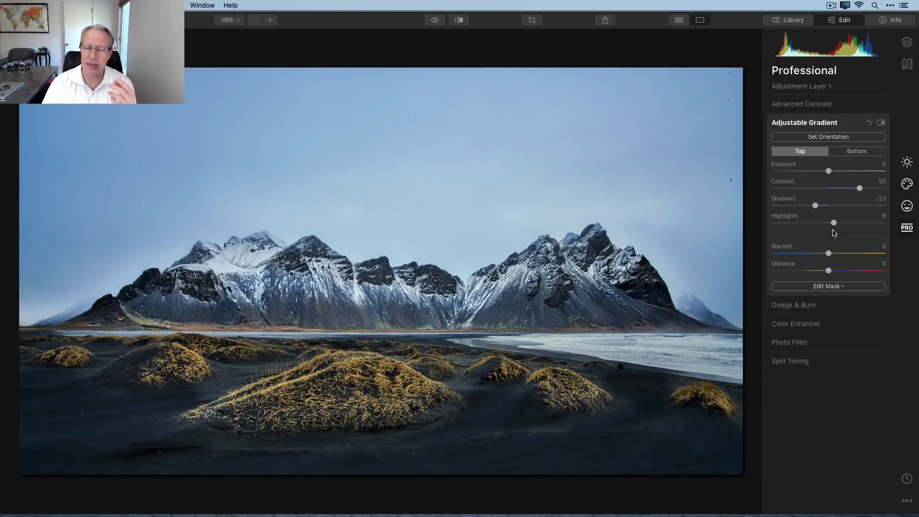
click(857, 151)
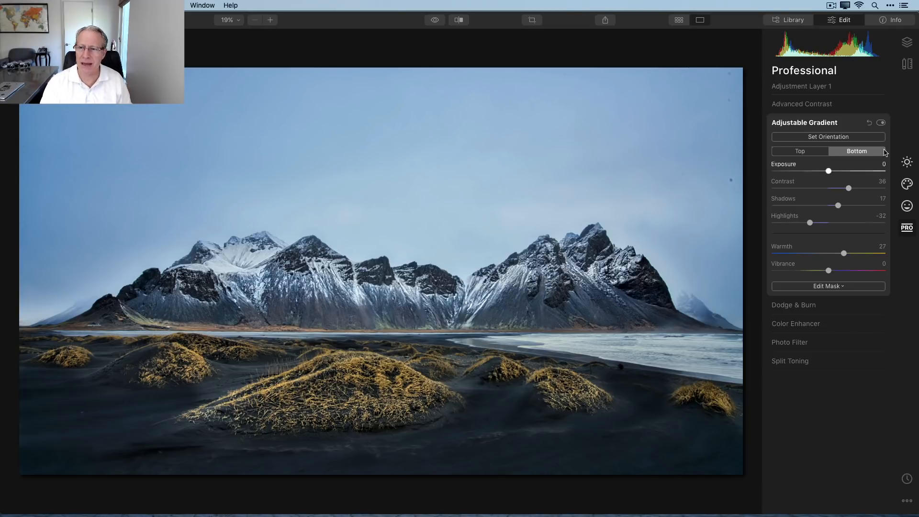
click(880, 123)
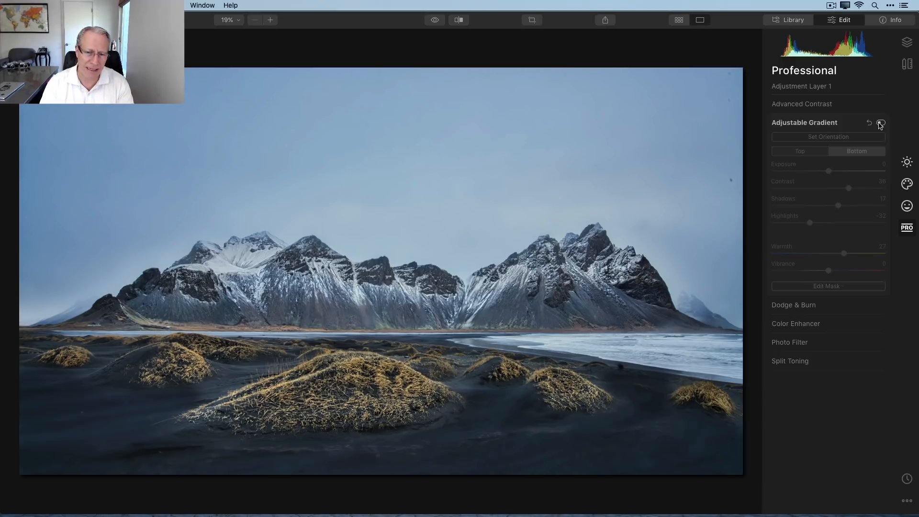
click(881, 123)
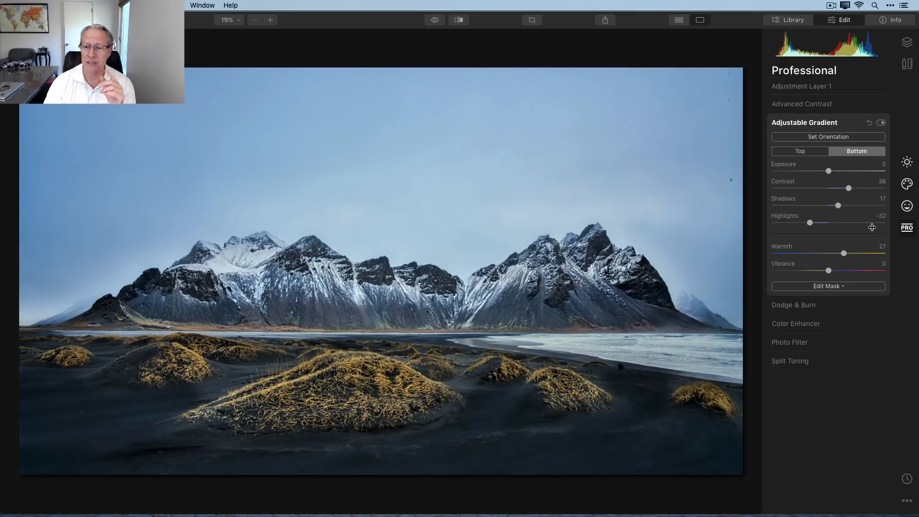
Enable the existing Dodge & Burn adjustment on Adjustment Layer 1, and compare the photo with it off and on.
click(835, 305)
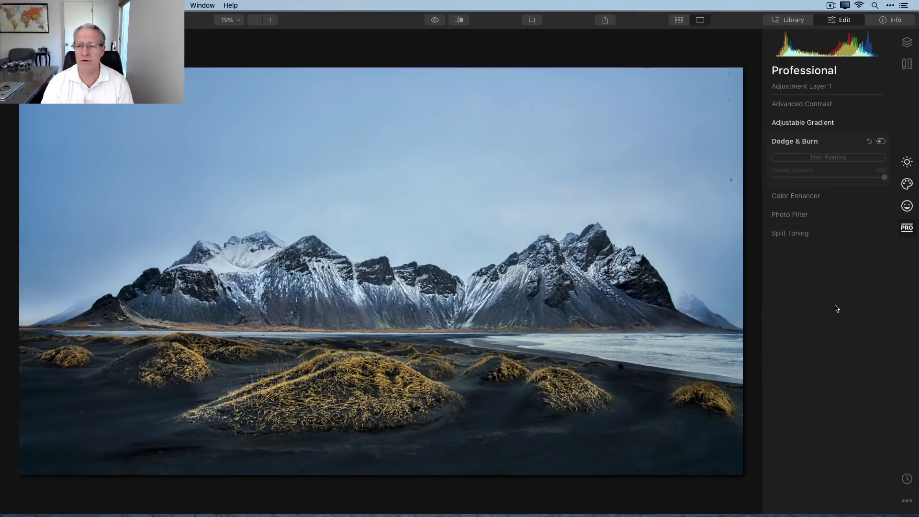
click(881, 141)
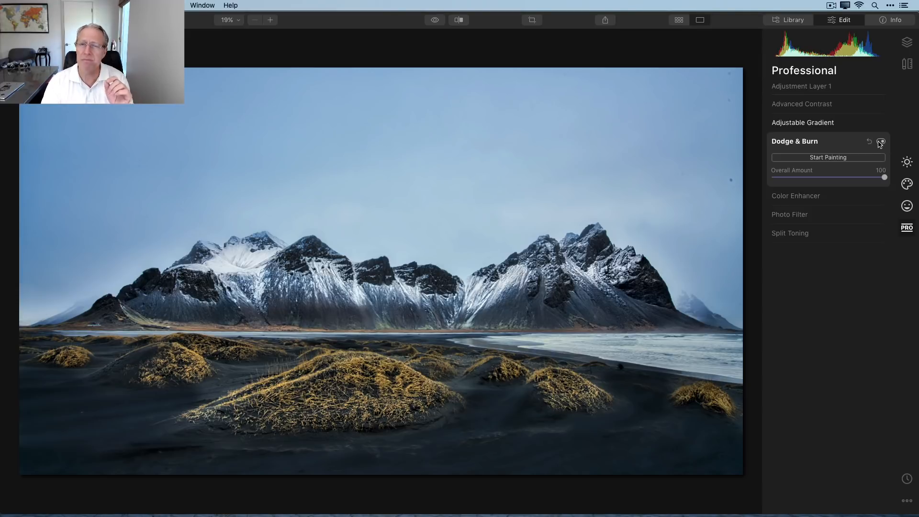
click(880, 142)
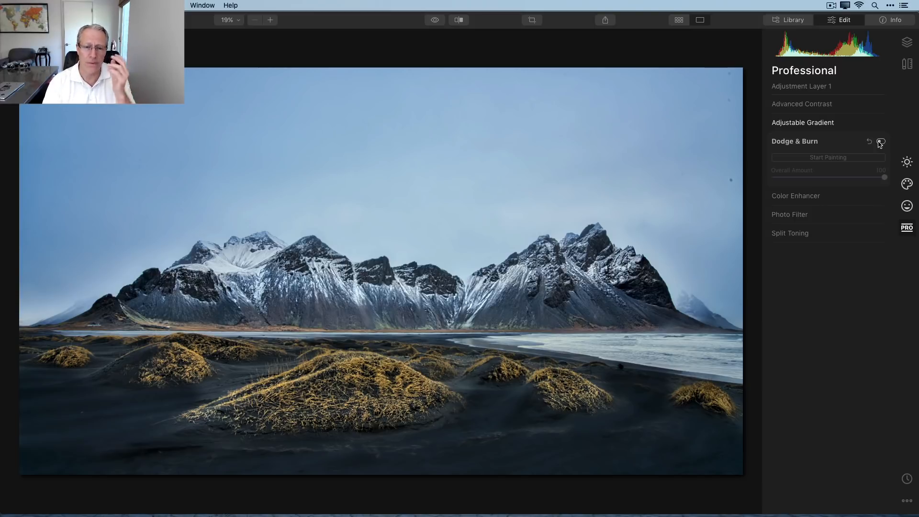
click(880, 142)
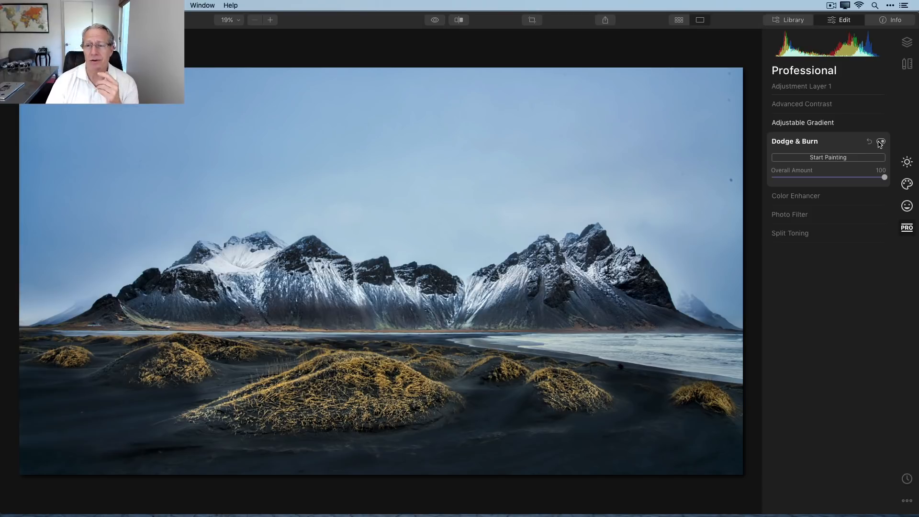
View the AI Sky Replacement settings on Adjustment Layer 1, and make the cloudy-sky-9.jpg image layer visible.
click(906, 184)
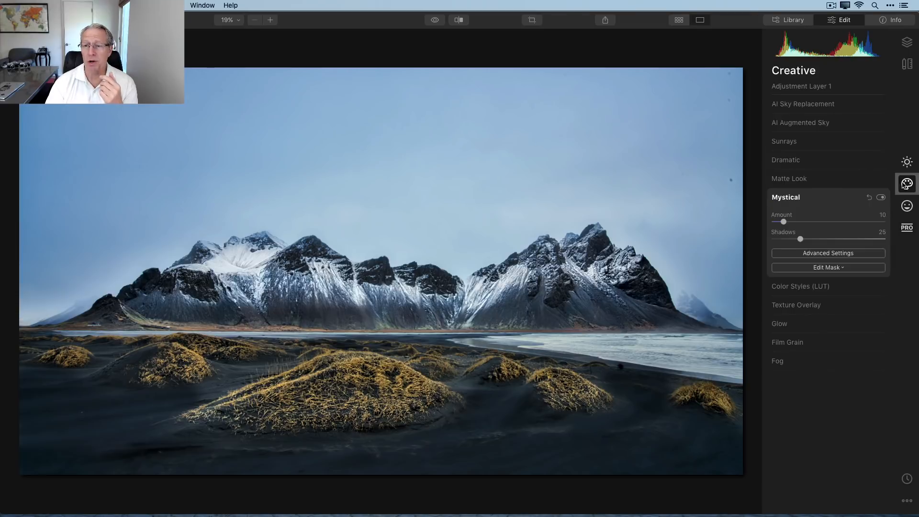
click(808, 105)
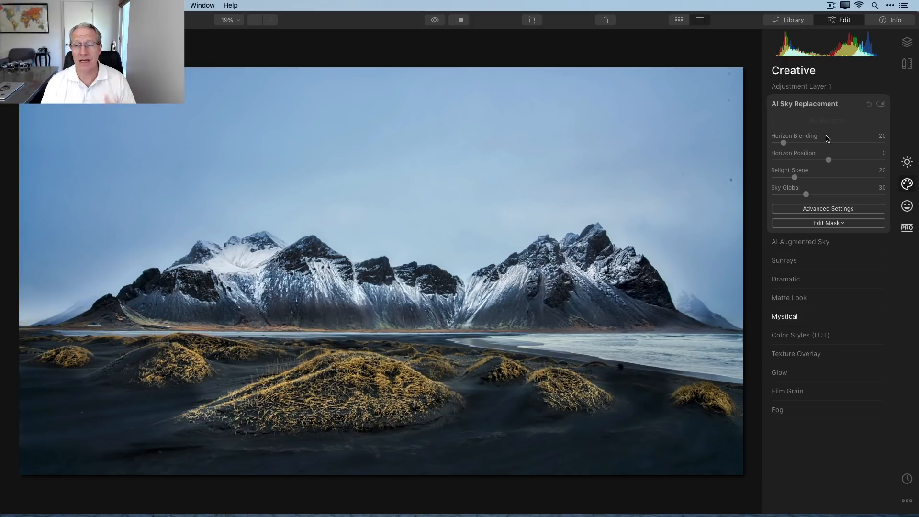
click(906, 43)
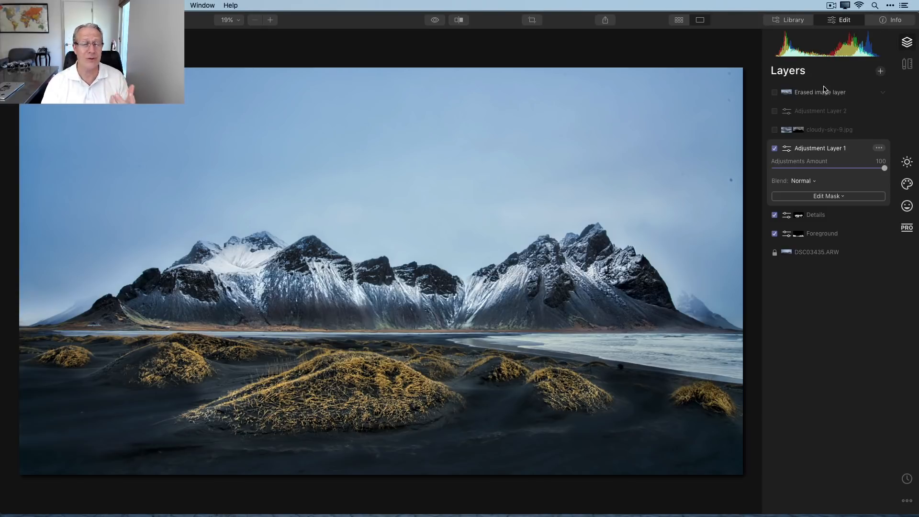
click(777, 133)
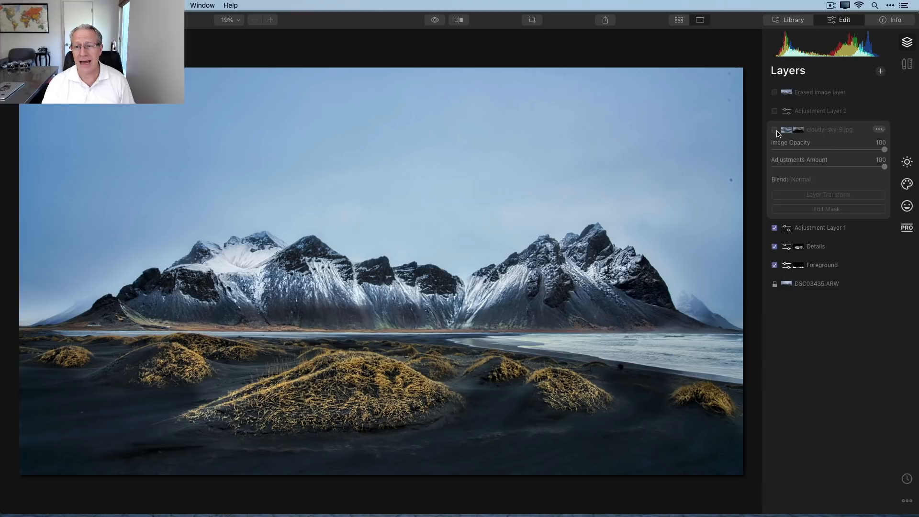
click(775, 130)
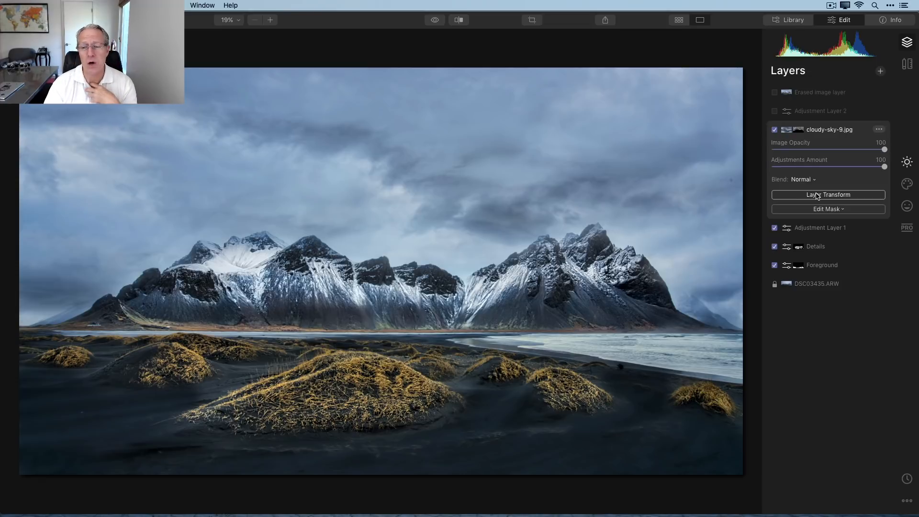
View the transform frame of the cloudy-sky-9.jpg layer, and close the layer transform.
click(817, 196)
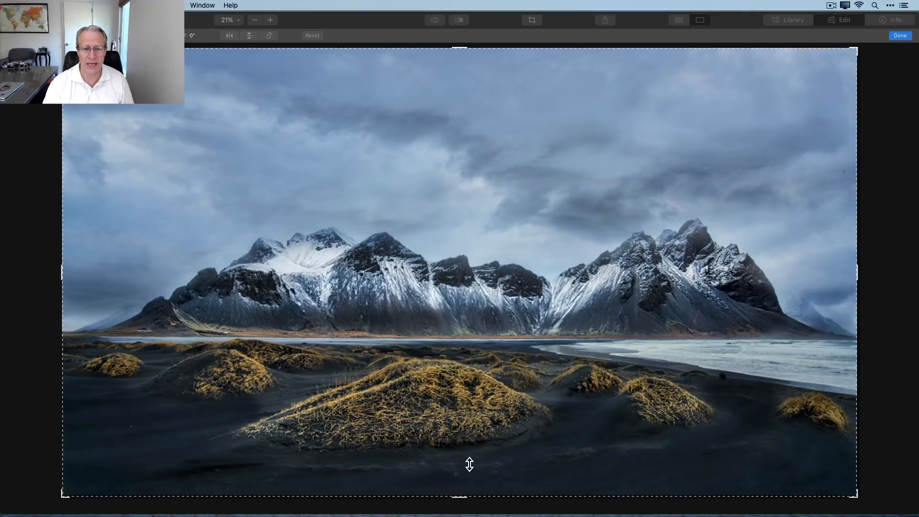
drag(469, 464, 471, 497)
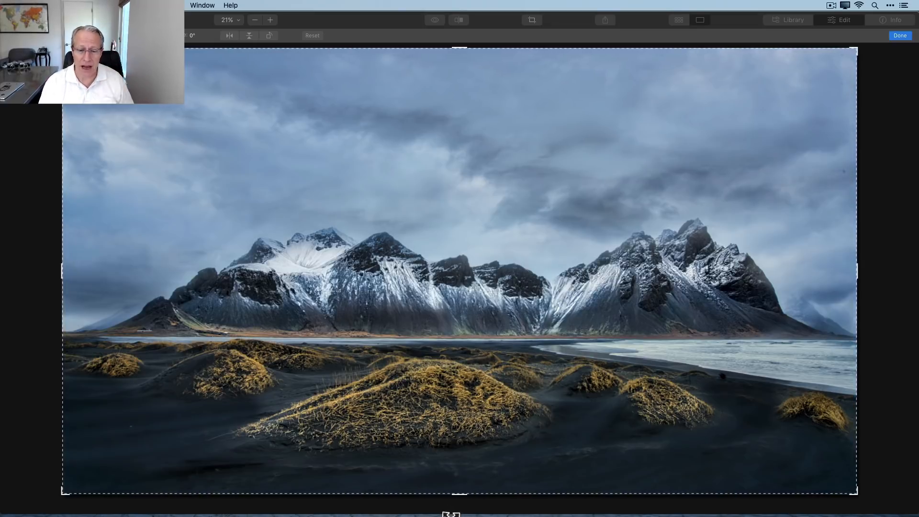
mouse_move(464, 499)
mouse_down()
mouse_move(465, 485)
mouse_move(477, 499)
mouse_up()
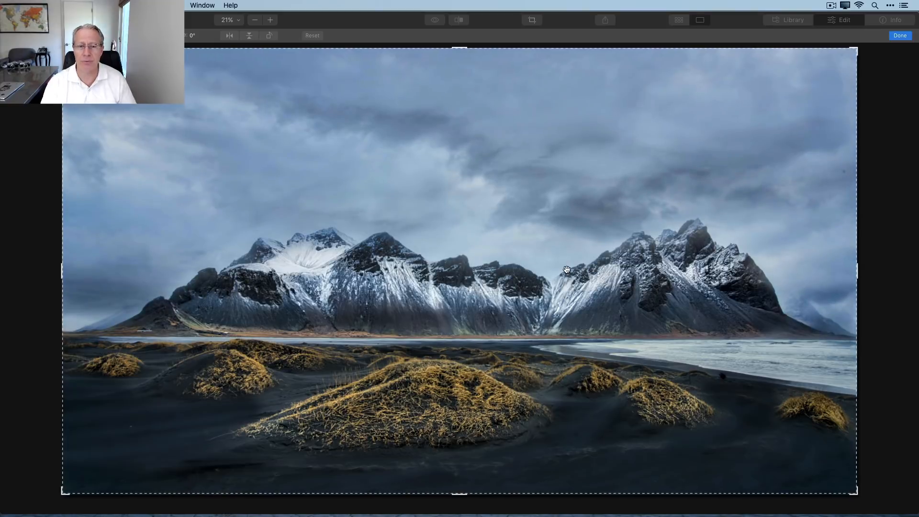
click(910, 37)
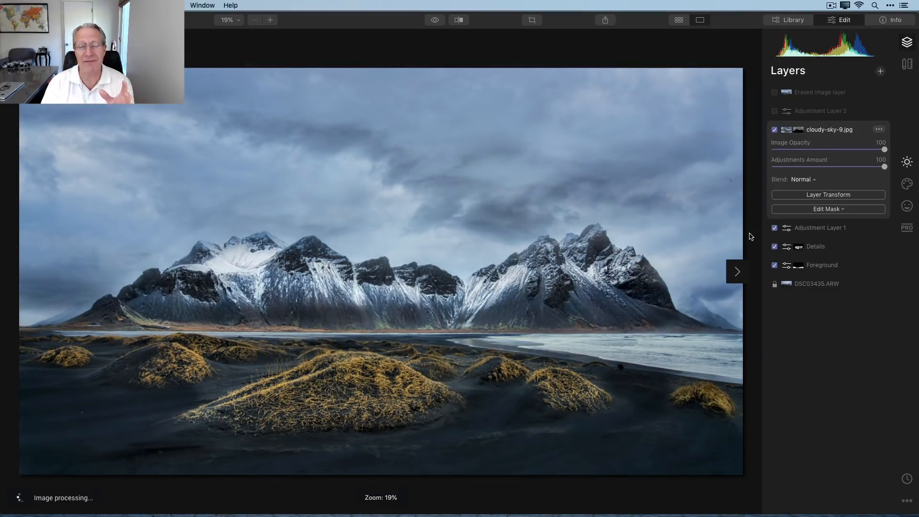
Inspect the cloudy-sky-9.jpg layer's brush mask over the sky and mountains, hide the mask overlay, and close mask editing.
click(820, 209)
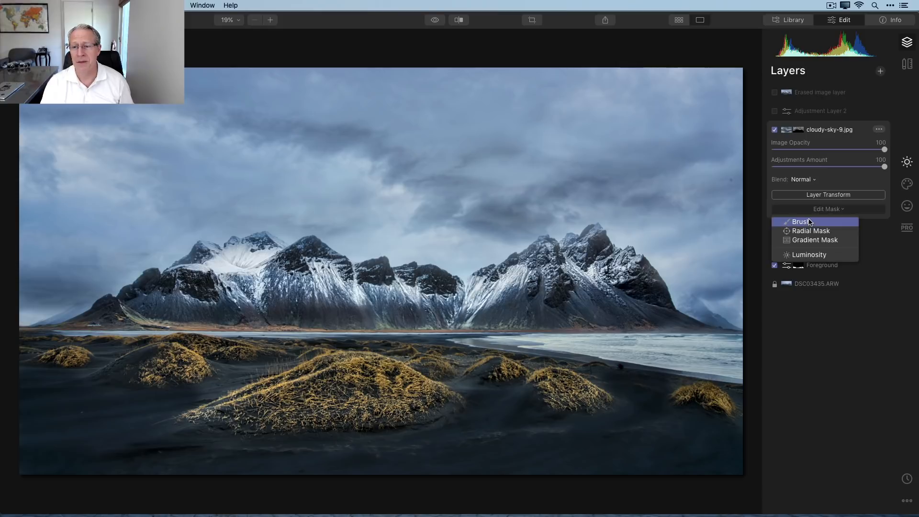
click(810, 222)
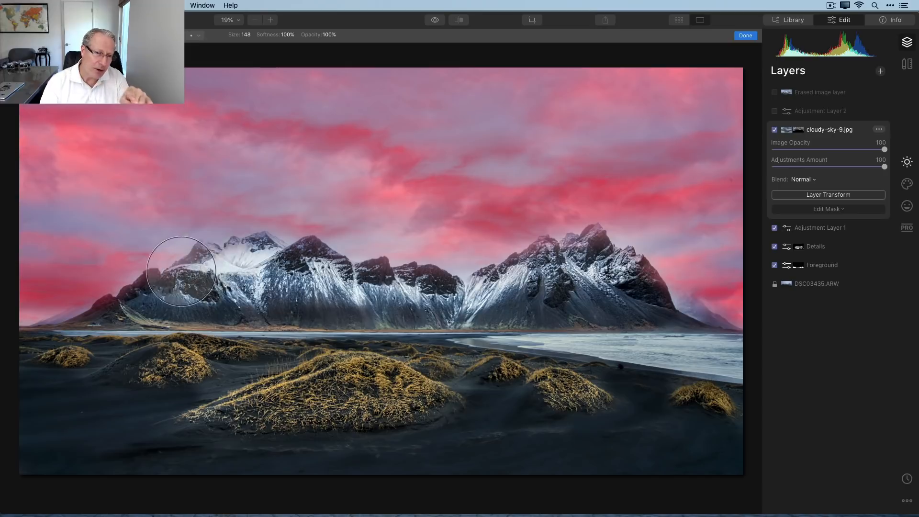
mouse_move(182, 271)
mouse_down()
mouse_move(159, 272)
mouse_move(151, 298)
mouse_up()
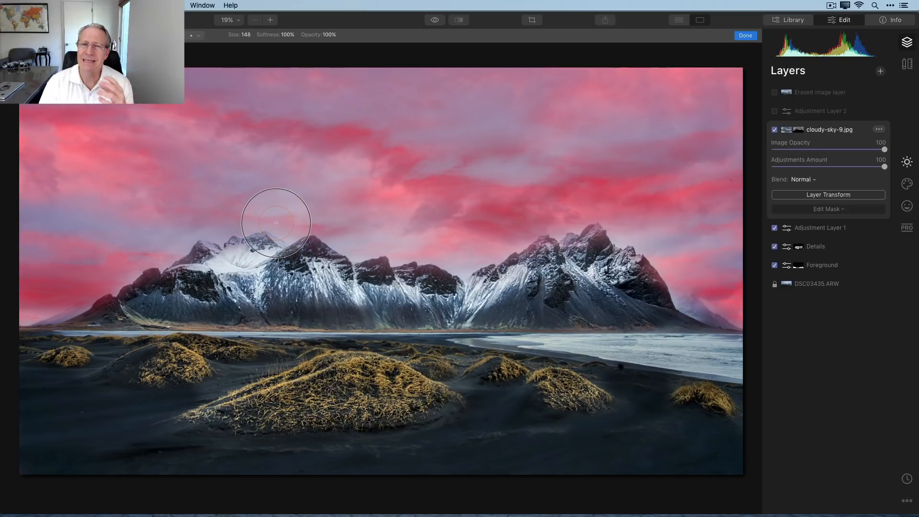
key(slash)
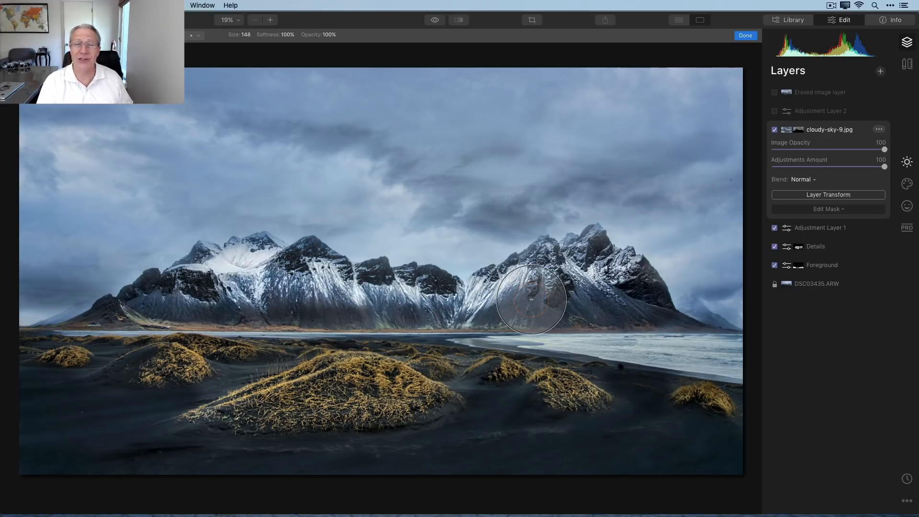
click(746, 36)
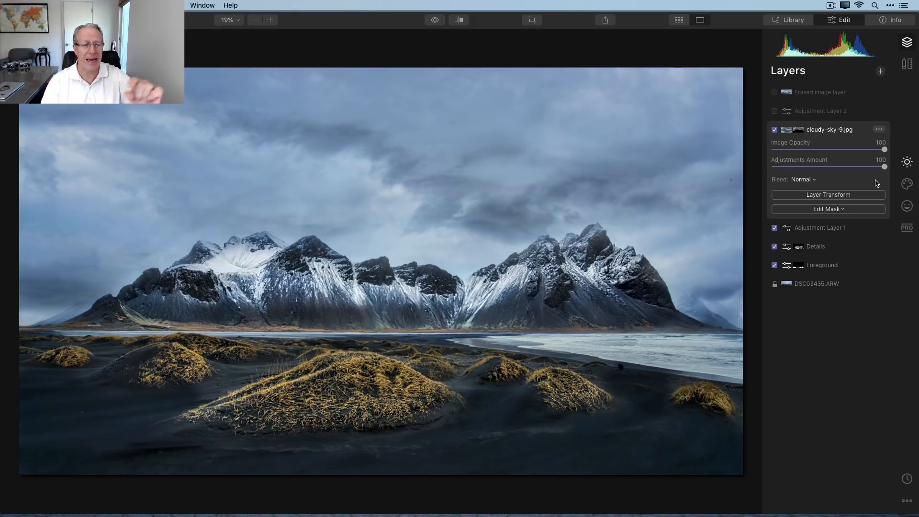
Review the Light settings of the cloudy-sky-9.jpg layer, and collapse its advanced settings.
click(907, 162)
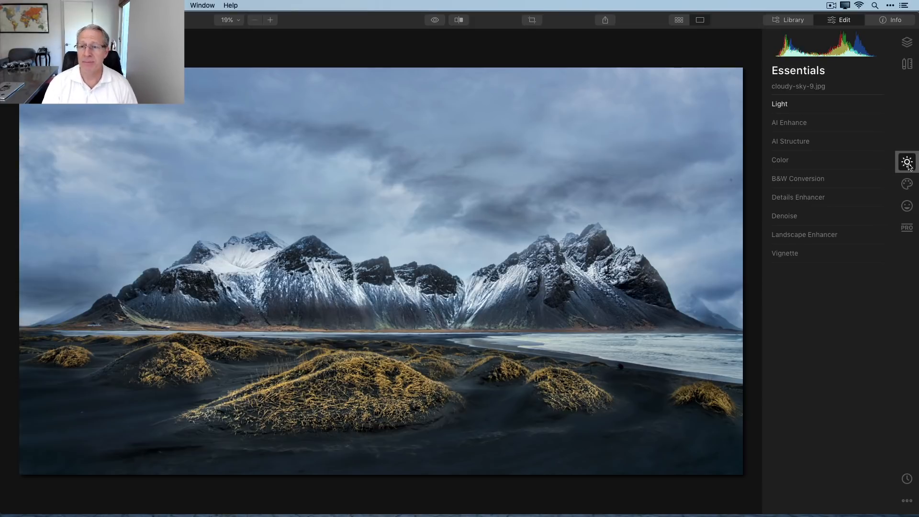
click(836, 106)
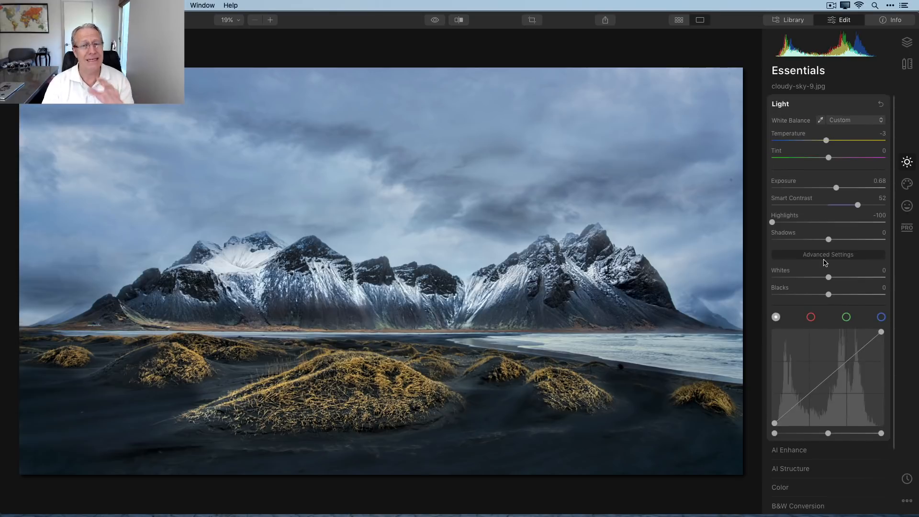
scroll(825, 263, down, 1)
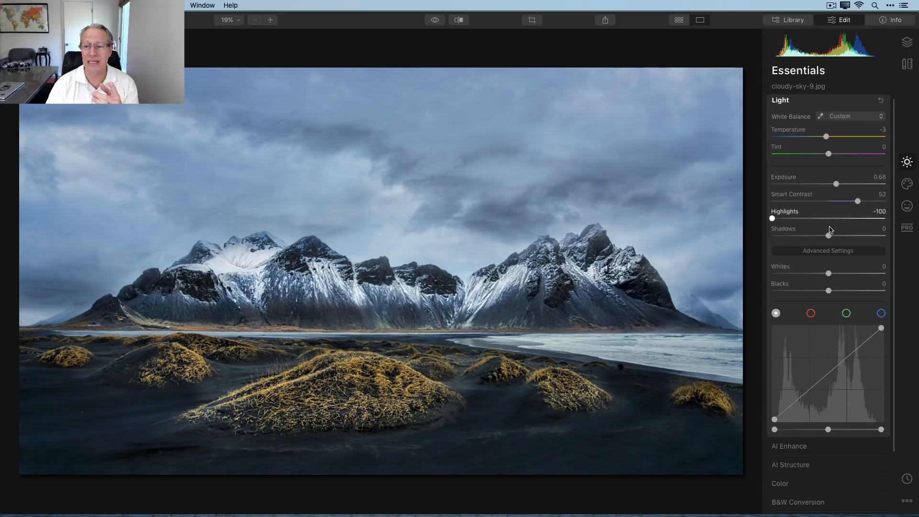
click(814, 250)
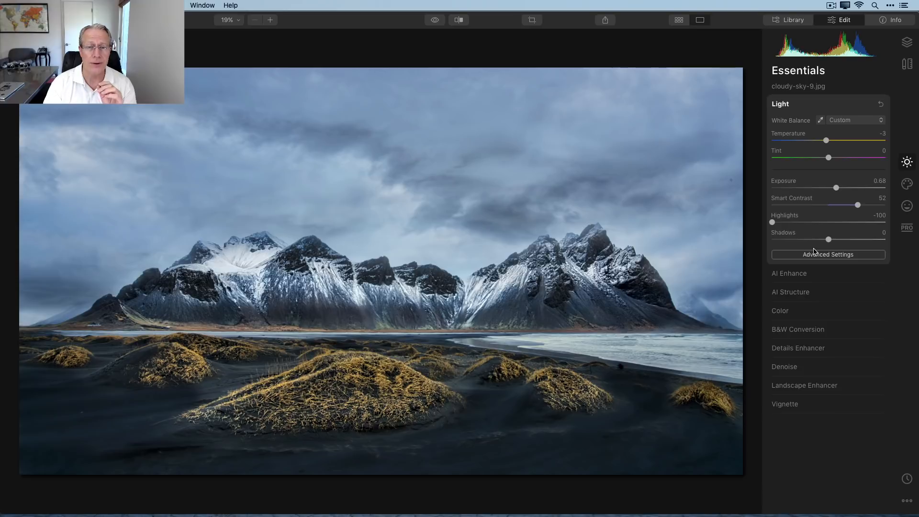
Enable the existing AI Structure, Color and Details Enhancer adjustments on the cloudy-sky-9.jpg layer, viewing Color's advanced settings for the blue channel.
click(808, 292)
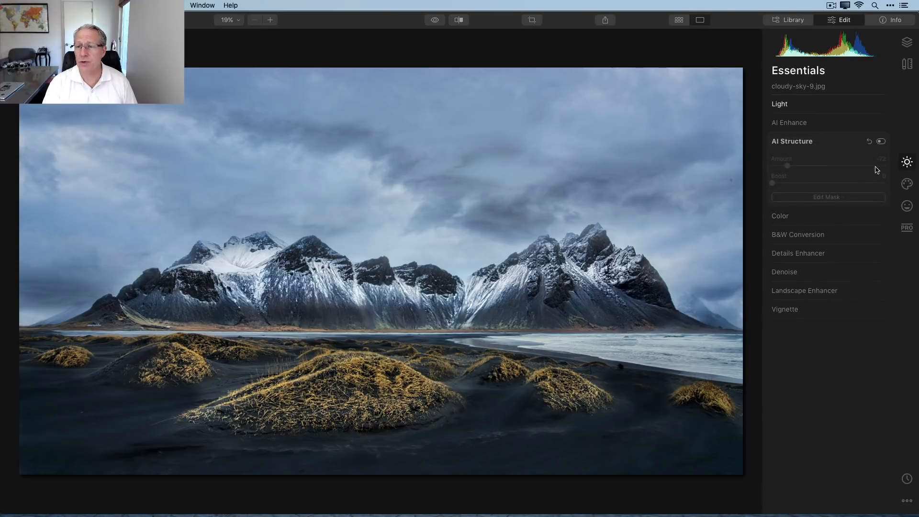
click(882, 142)
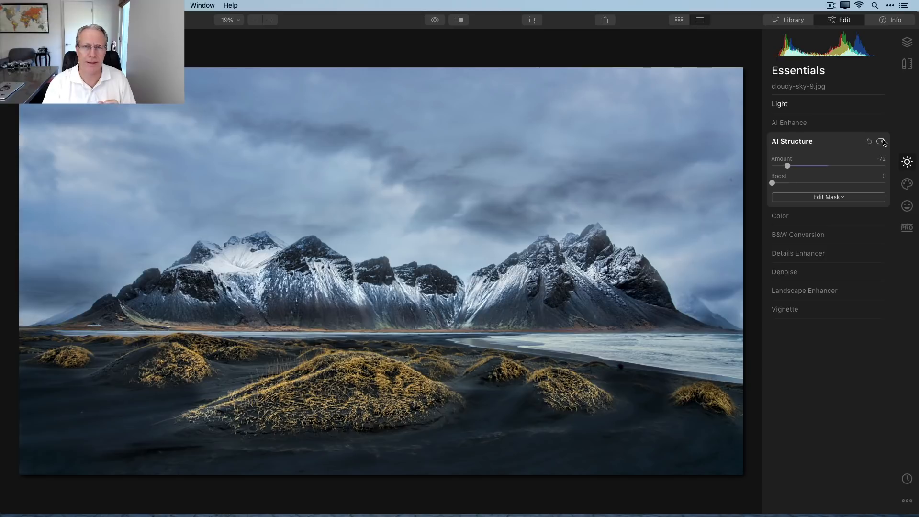
click(848, 216)
click(881, 160)
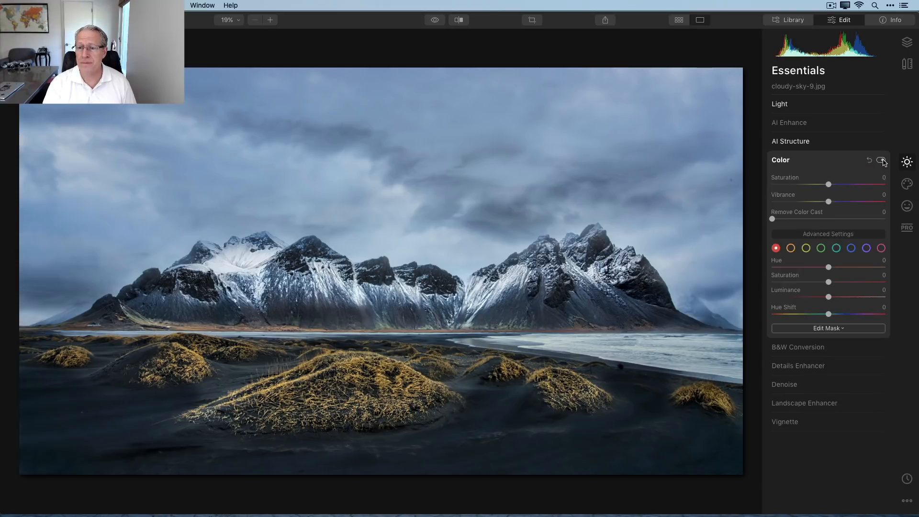
click(851, 248)
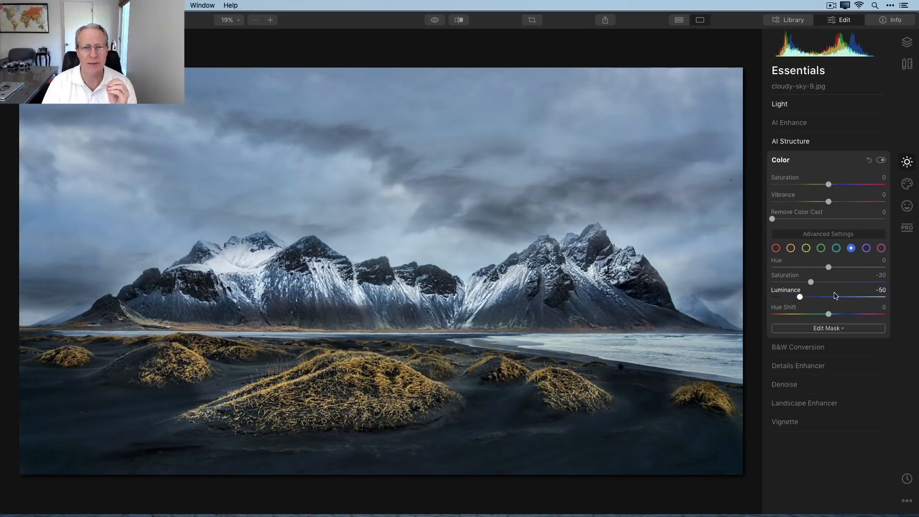
click(801, 367)
click(881, 197)
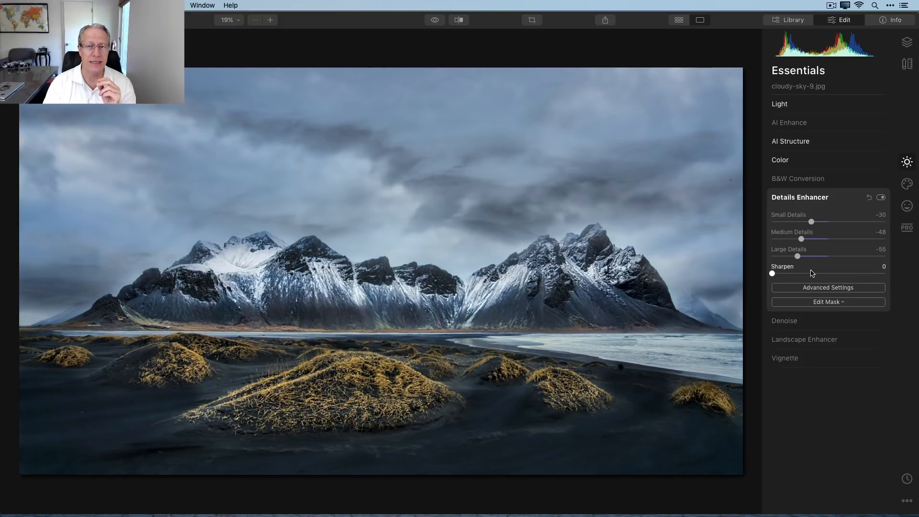
Enable the existing Soft Focus Bright Glow on the cloudy-sky-9.jpg layer, comparing the photo with and without it.
click(906, 184)
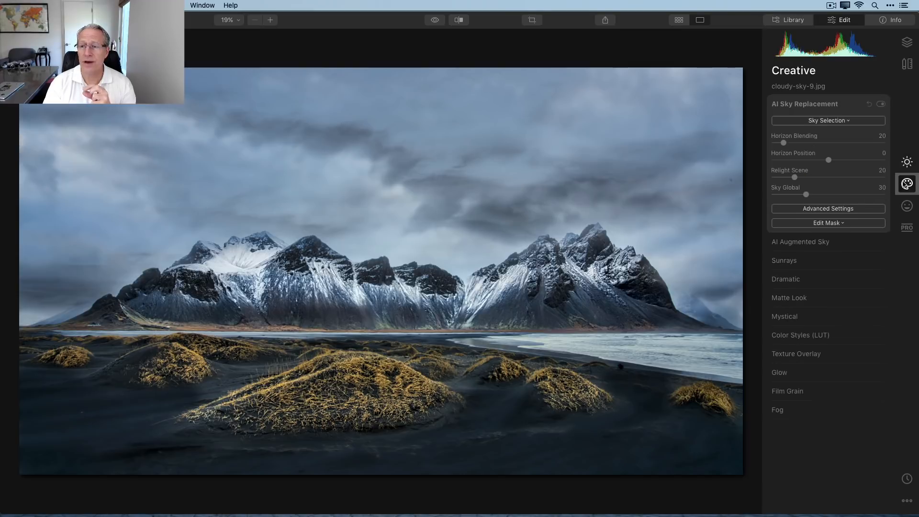
click(794, 373)
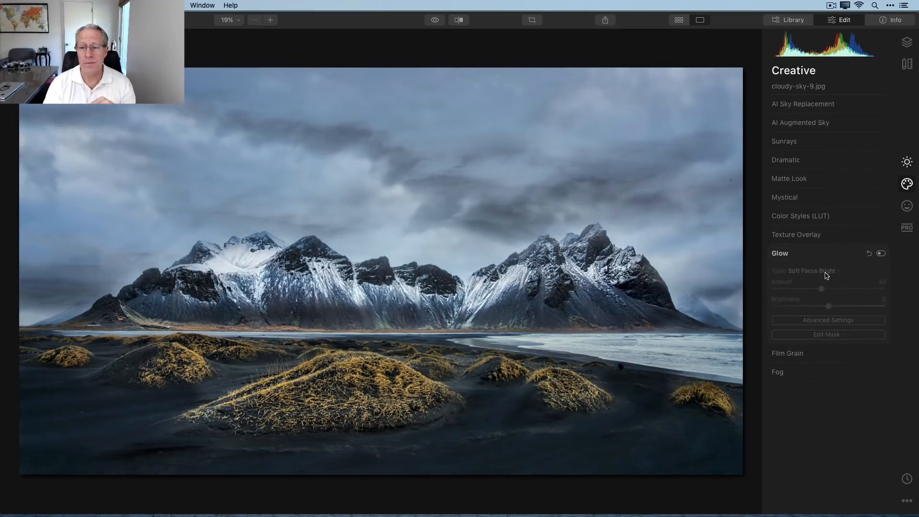
click(882, 253)
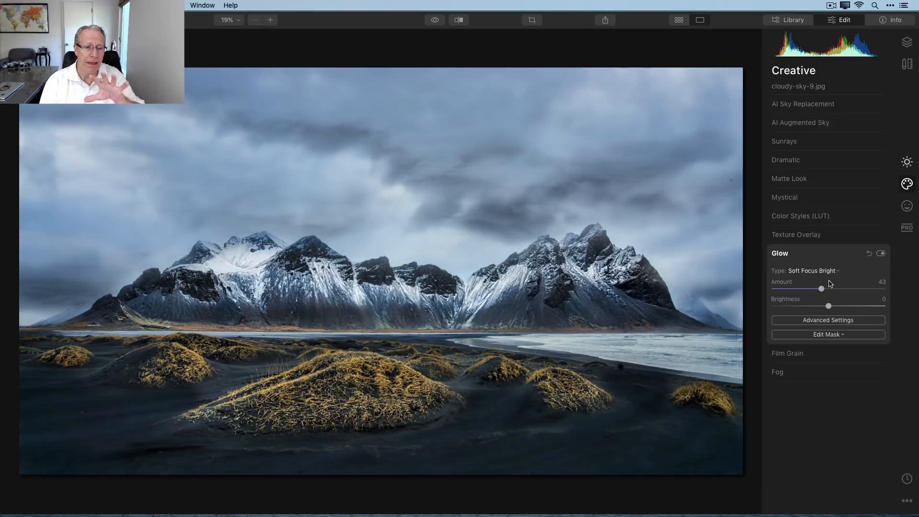
click(881, 254)
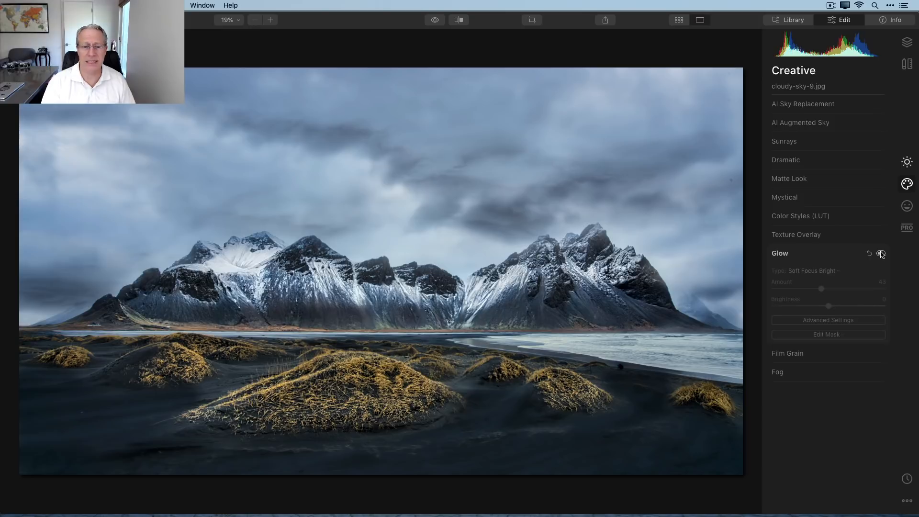
click(881, 254)
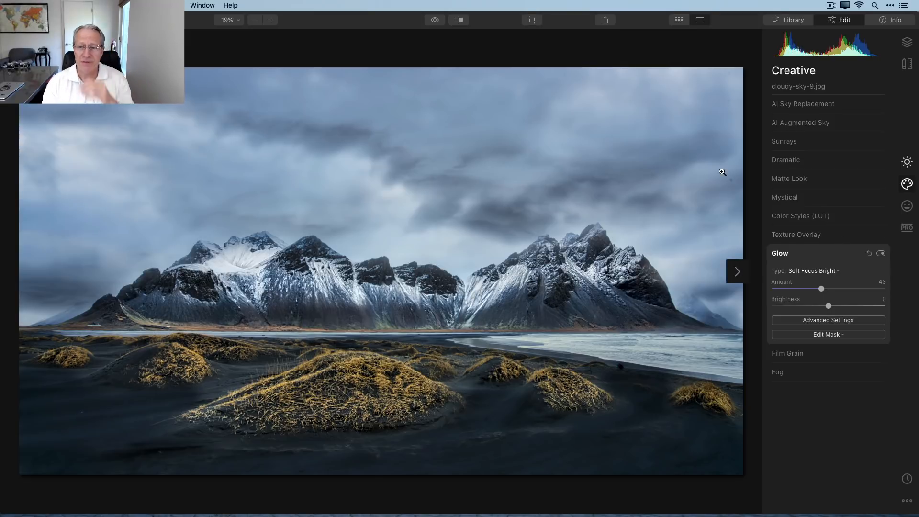
Turn on Adjustment Layer 2, collapse its Details Enhancer, and review its Light settings.
click(908, 43)
click(778, 114)
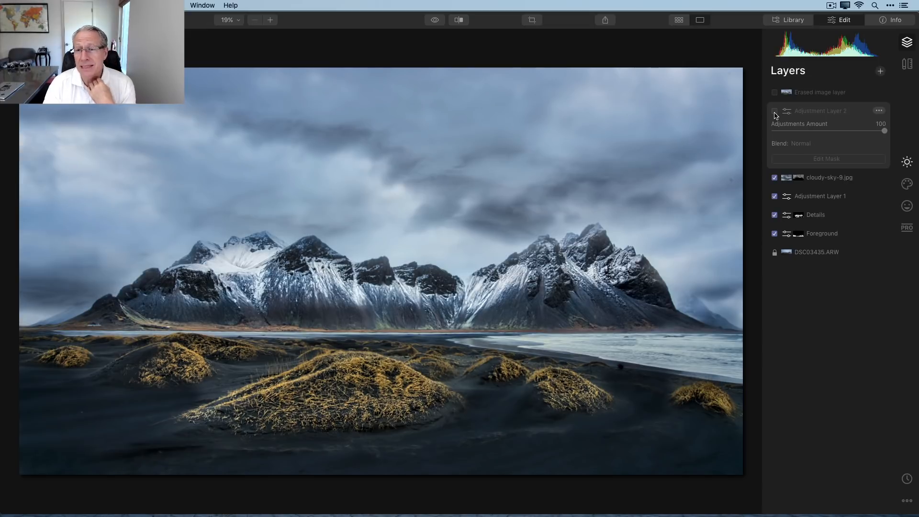
click(775, 112)
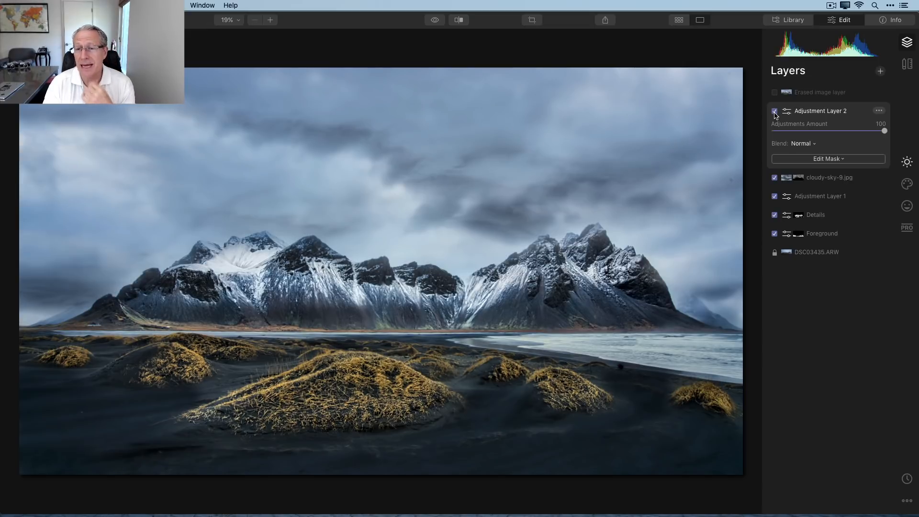
click(905, 162)
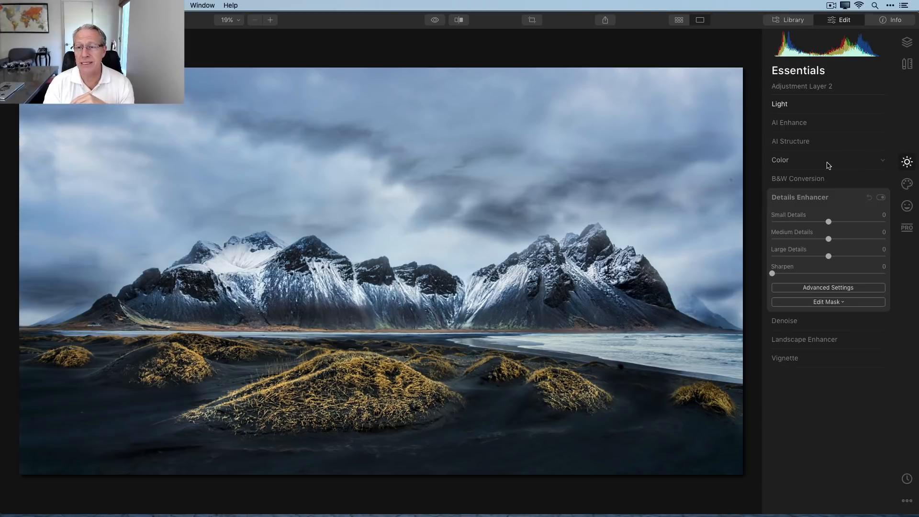
click(842, 194)
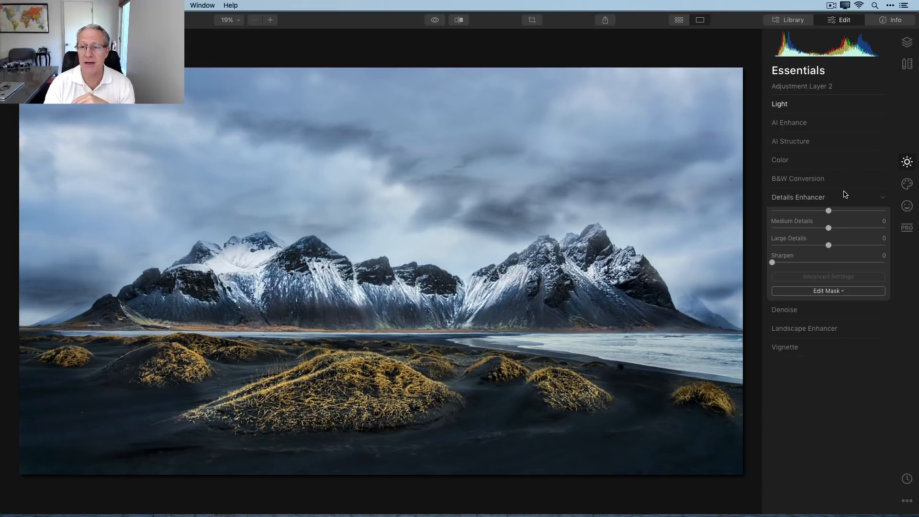
click(815, 107)
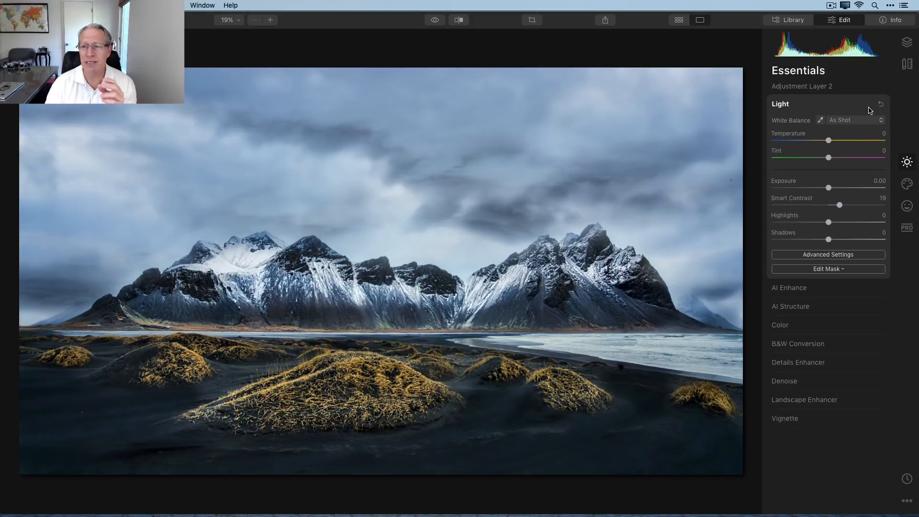
Compare the photo with and without Adjustment Layer 2 by switching its visibility, leaving the layer on.
click(907, 42)
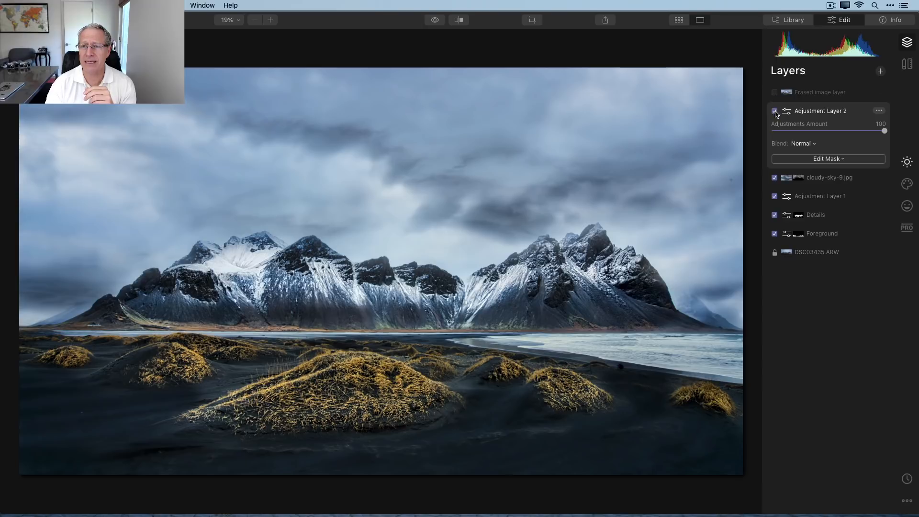
click(776, 111)
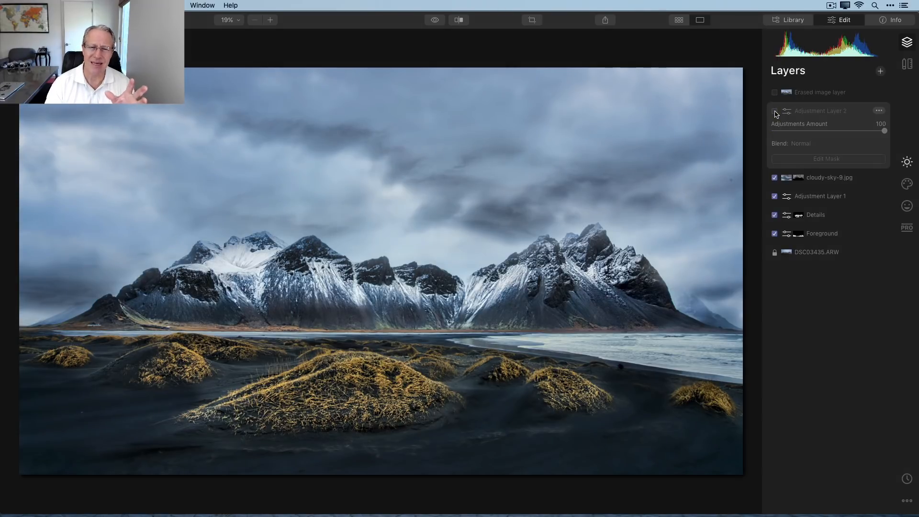
click(775, 111)
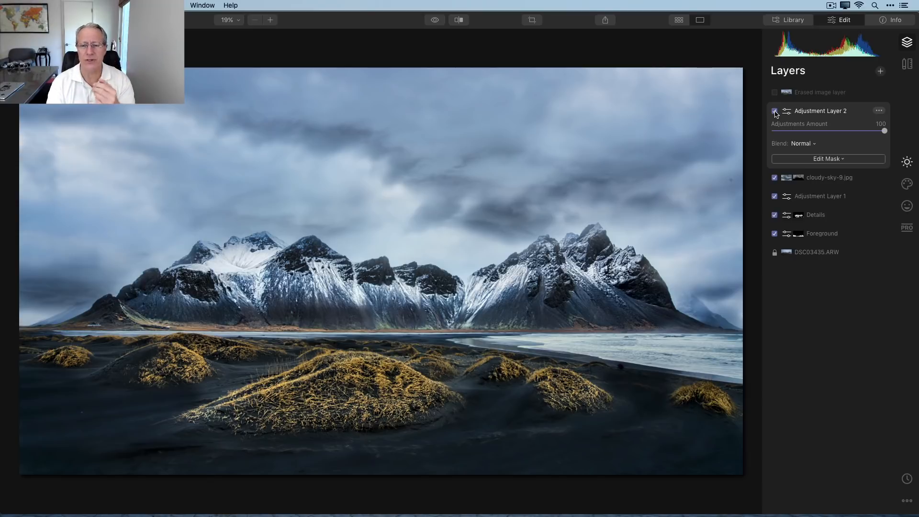
click(776, 112)
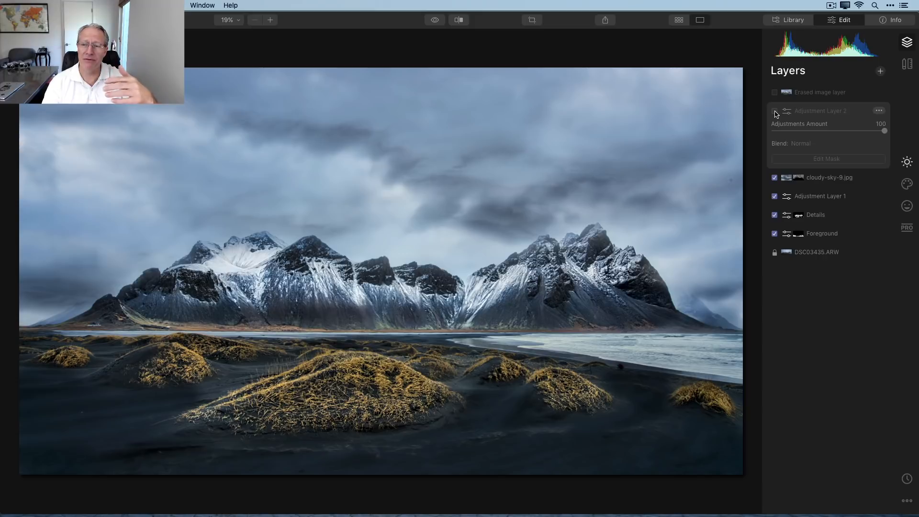
click(775, 112)
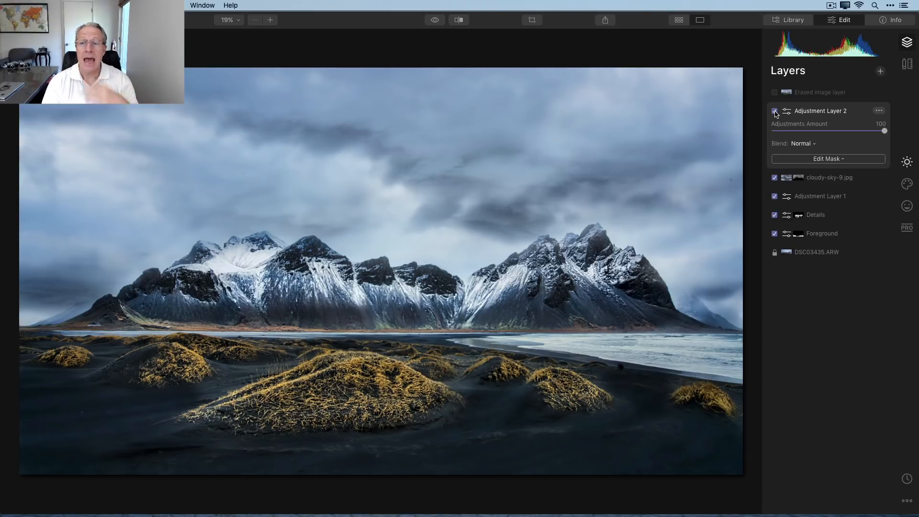
Turn on the Erased image layer, and briefly preview the original photo against the finished edit.
click(776, 94)
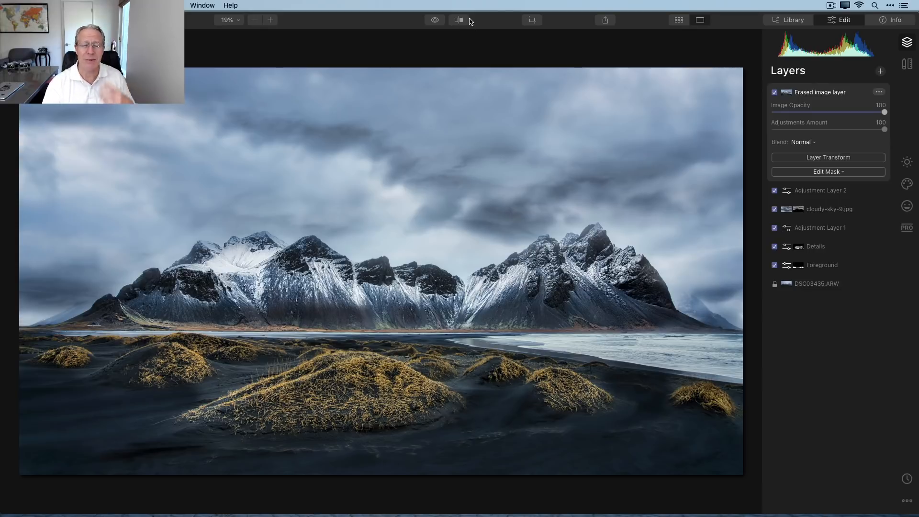
click(434, 21)
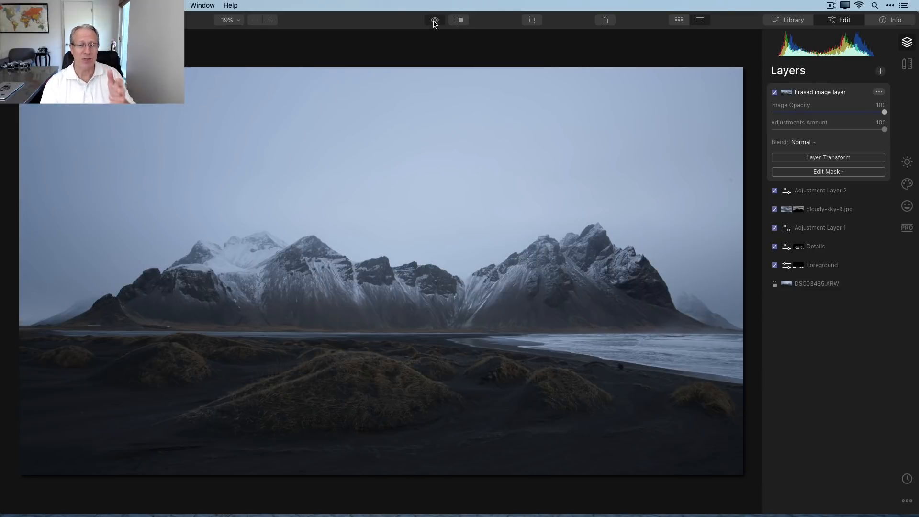
click(435, 21)
Examine the edit in the split before/after comparison, close it, and preview the original photo once more.
click(458, 20)
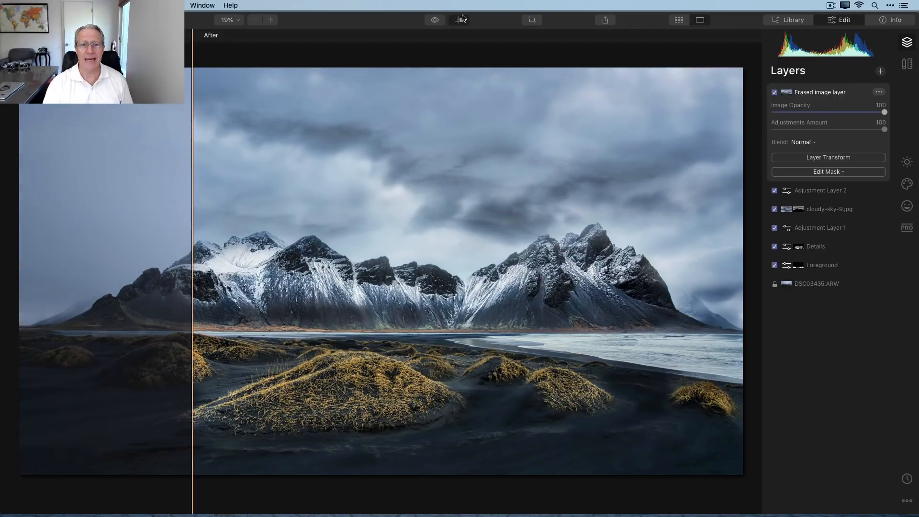
drag(193, 209, 223, 139)
click(458, 19)
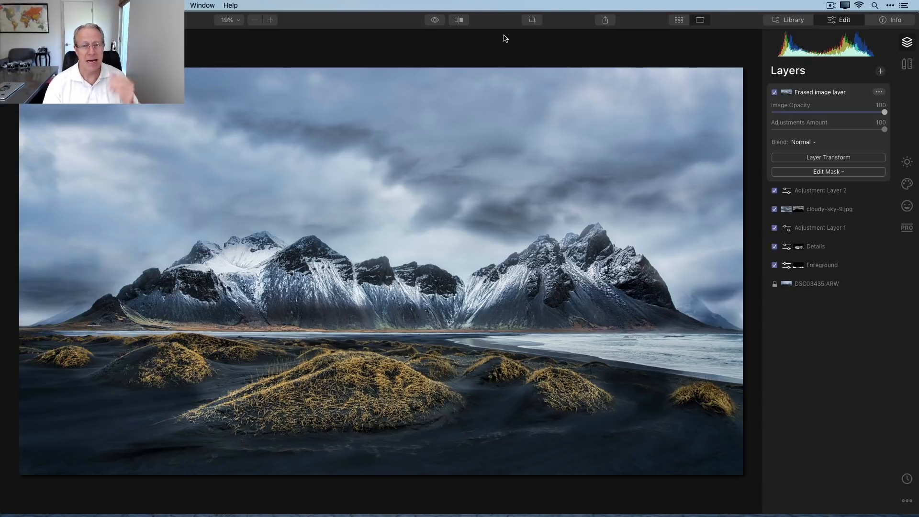
click(435, 20)
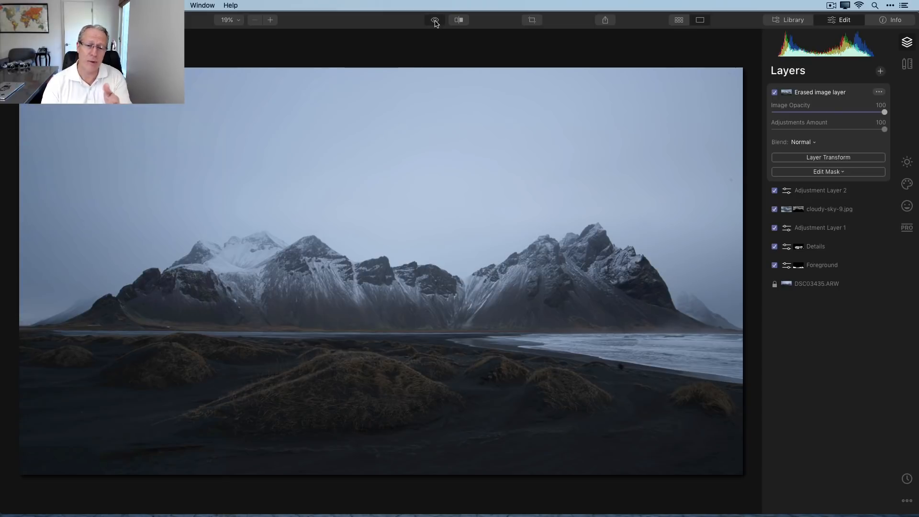
click(435, 20)
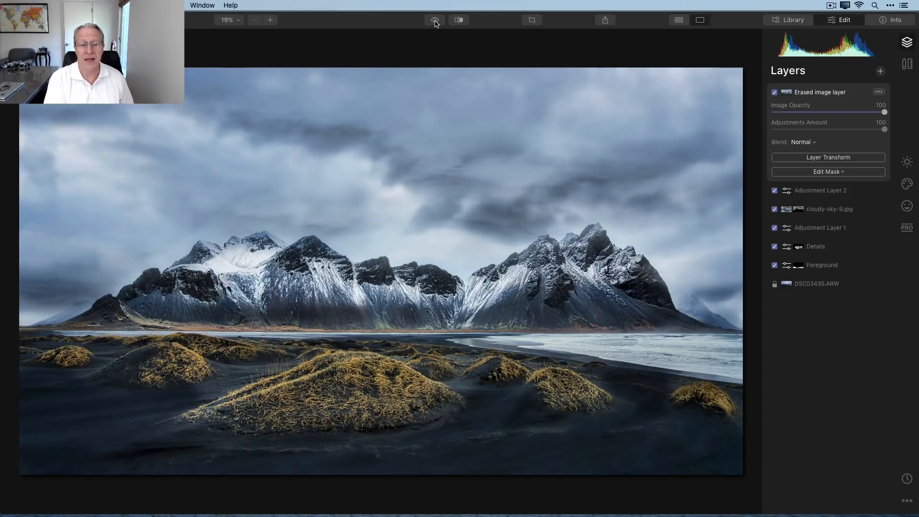